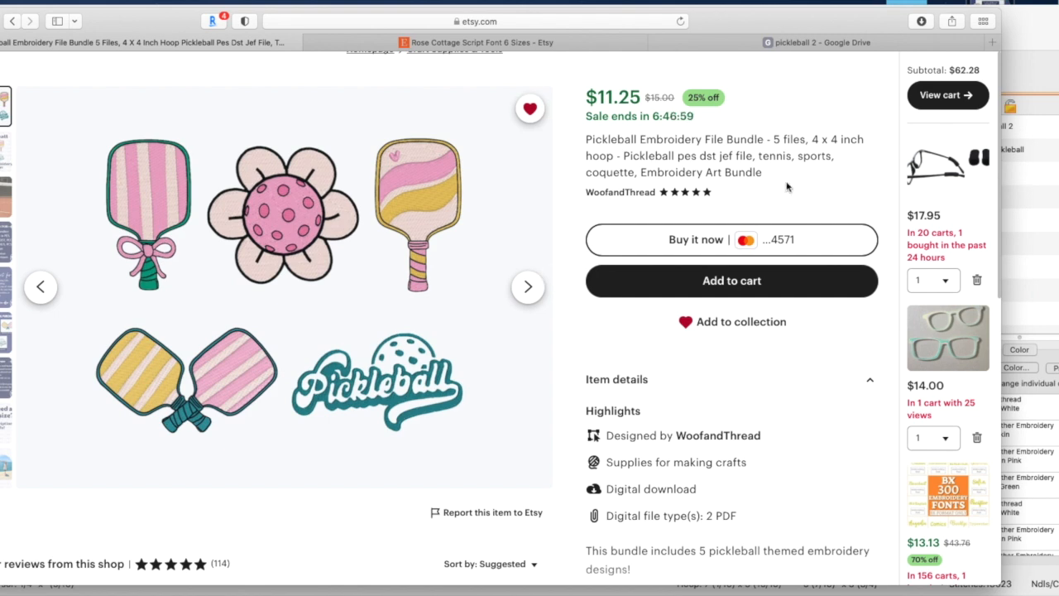
Glance at the finished towel design, switch to the browser's Google Drive folder and look through the pickleball 2 embroidery file formats
{"action": "left_click", "coordinate": [1028, 197]}
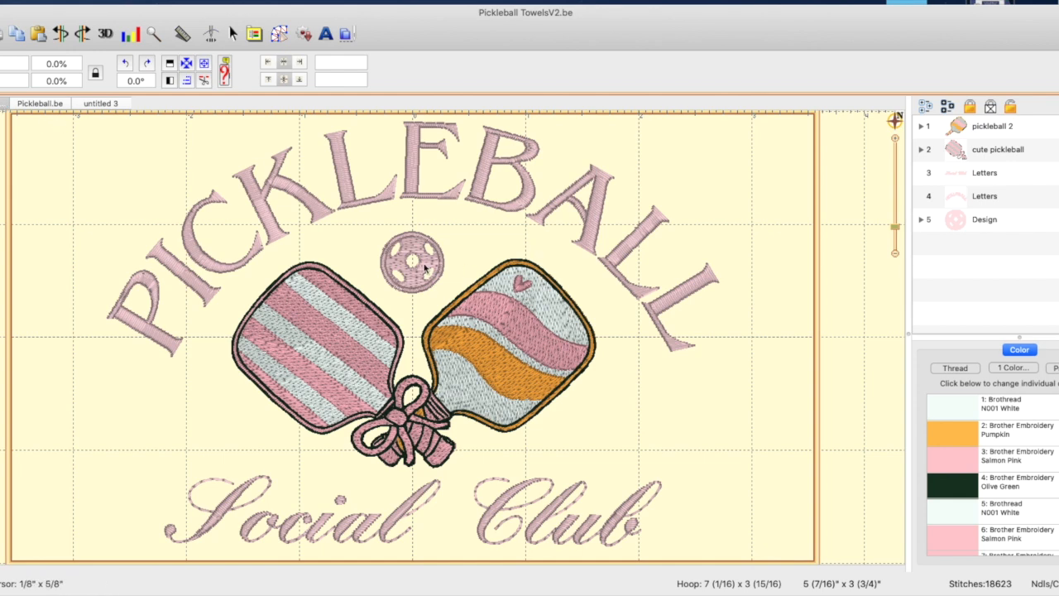
{"action": "key", "text": "super+Tab"}
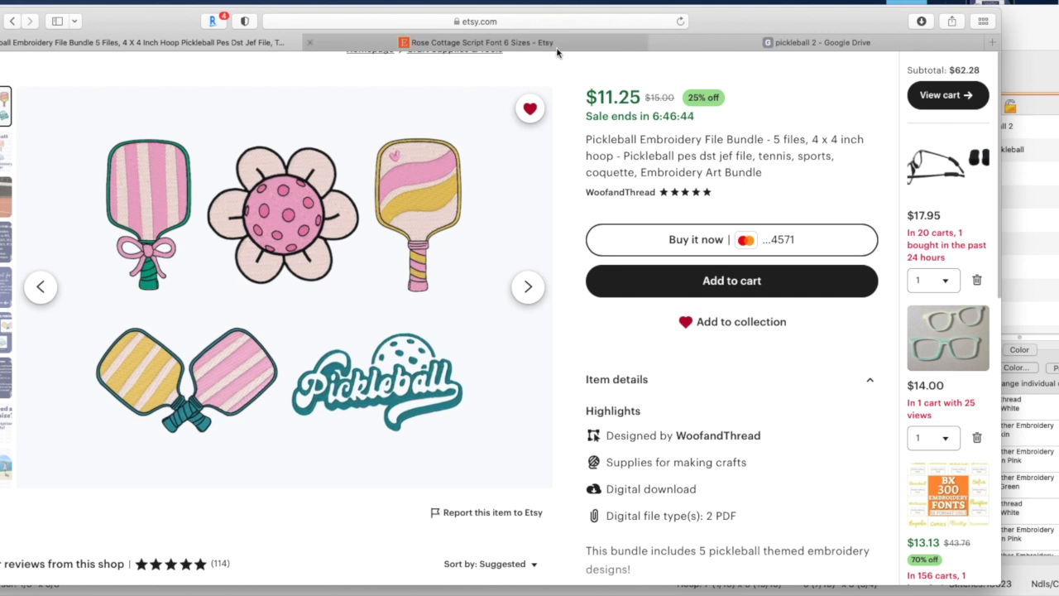
{"action": "left_click", "coordinate": [822, 42]}
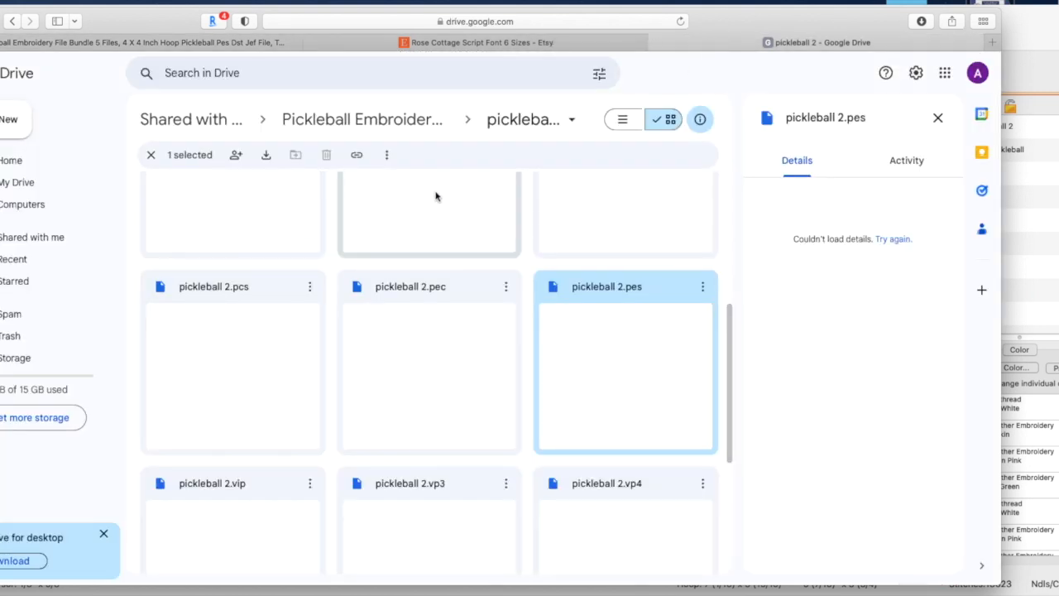
{"action": "scroll", "coordinate": [634, 312], "scroll_direction": "up", "scroll_amount": 5}
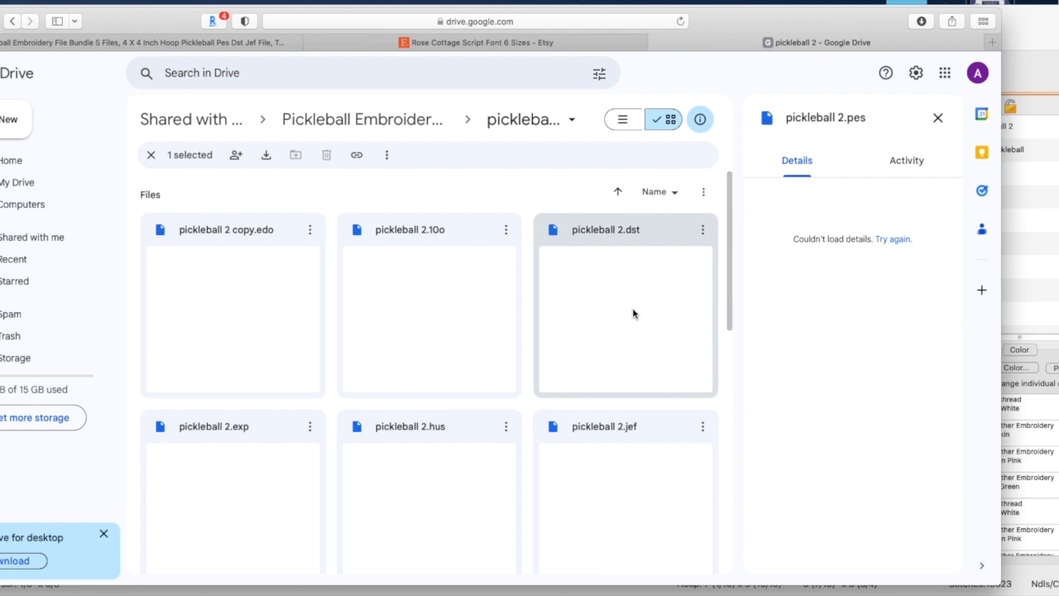
{"action": "scroll", "coordinate": [634, 313], "scroll_direction": "down", "scroll_amount": 5}
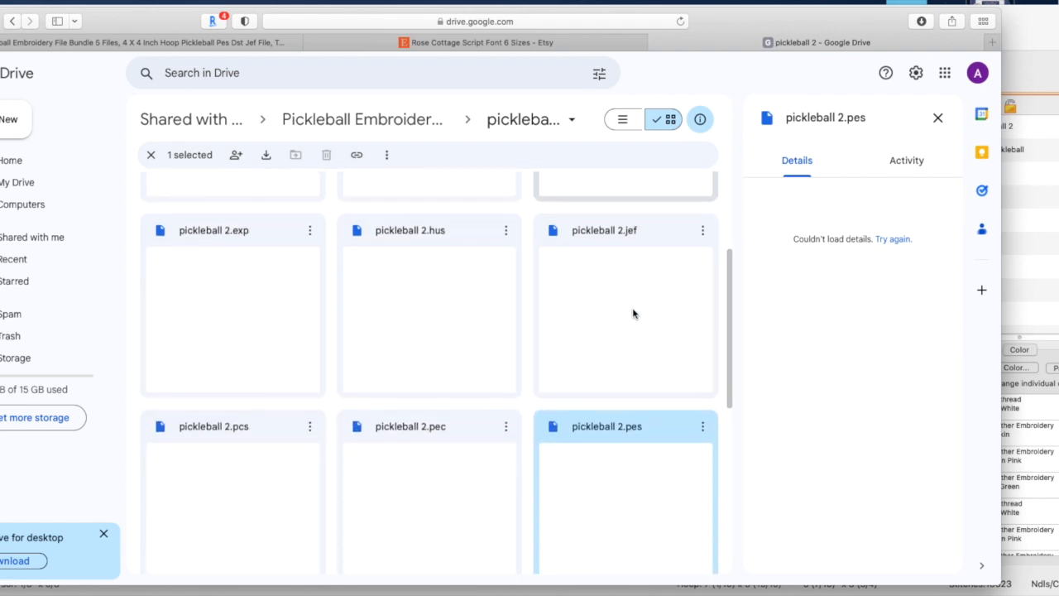
{"action": "scroll", "coordinate": [634, 310], "scroll_direction": "down", "scroll_amount": 4}
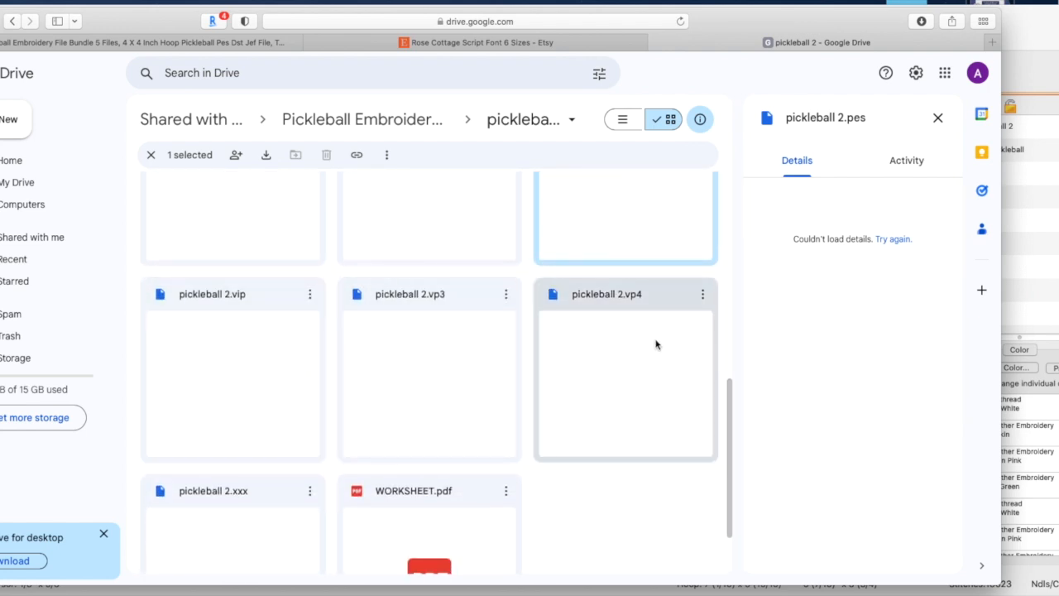
Open WORKSHEET.pdf and examine the Pickleball 2 design's dimensions, hoop size and thread color information
{"action": "double_click", "coordinate": [446, 498]}
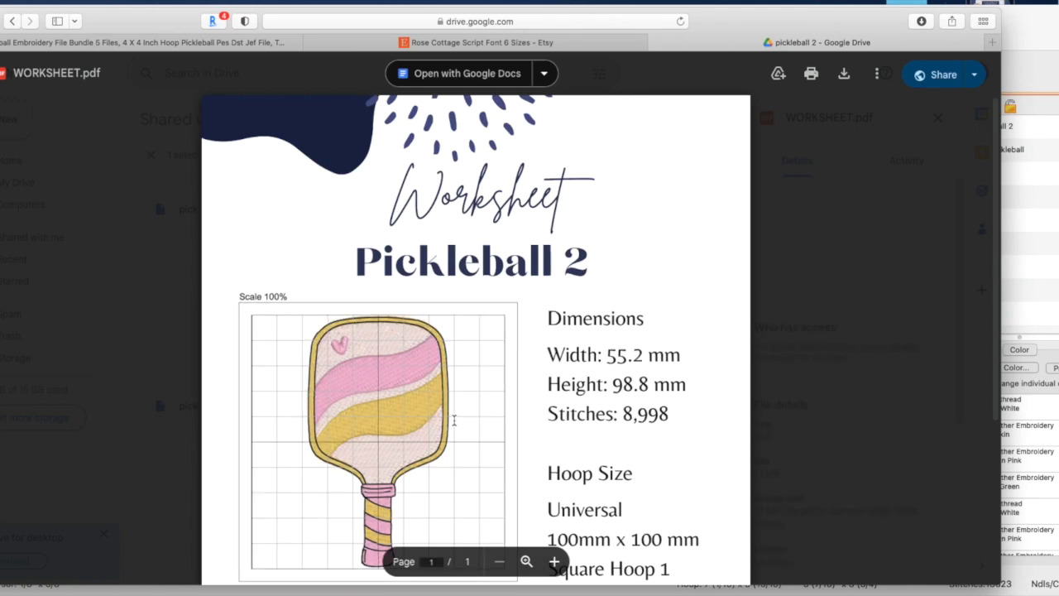
{"action": "scroll", "coordinate": [476, 379], "scroll_direction": "down", "scroll_amount": 5}
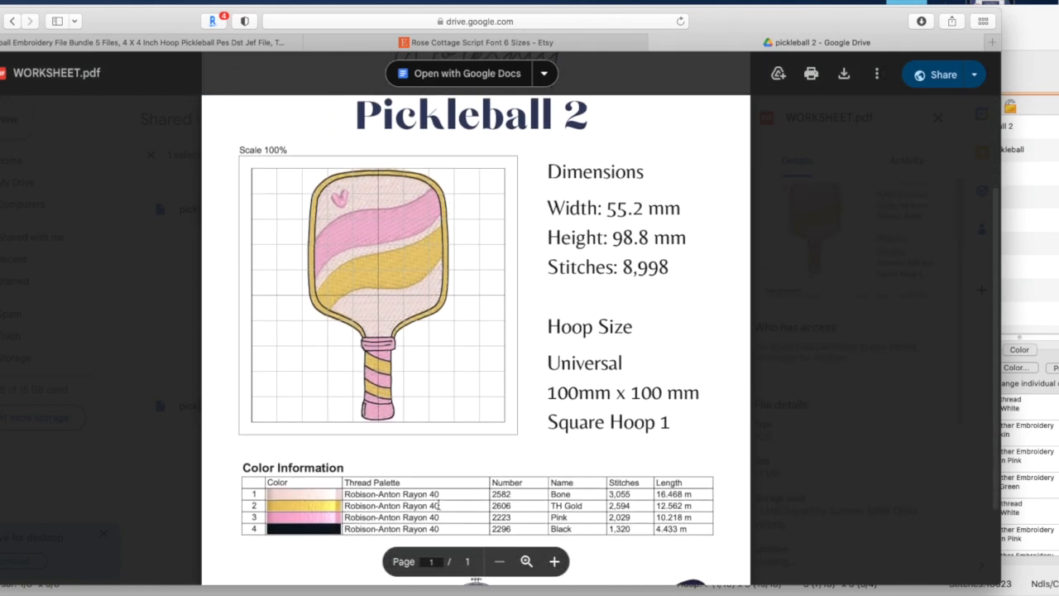
{"action": "scroll", "coordinate": [489, 507], "scroll_direction": "down", "scroll_amount": 2}
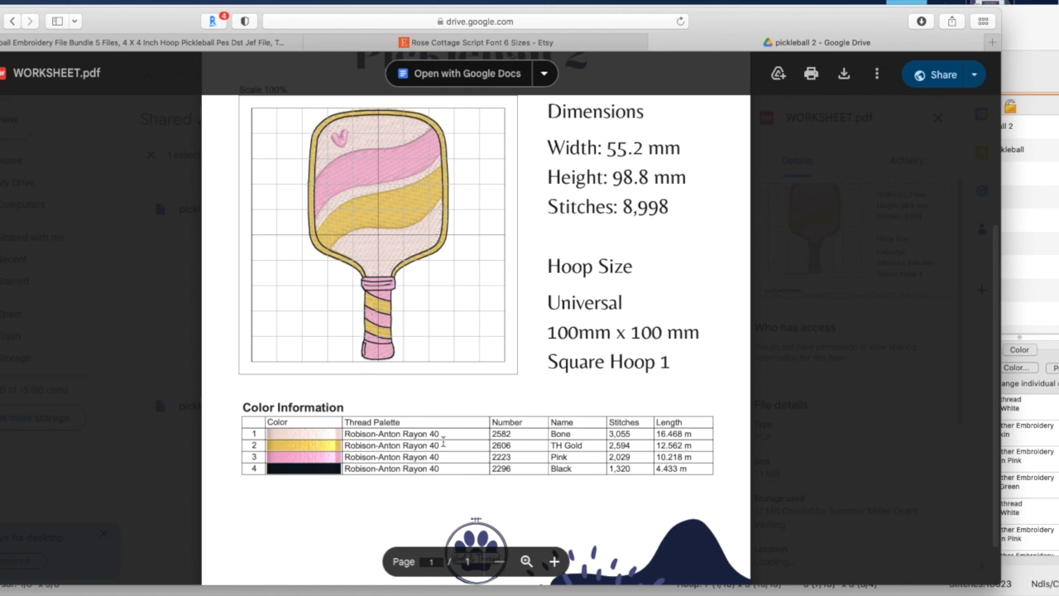
{"action": "scroll", "coordinate": [464, 458], "scroll_direction": "up", "scroll_amount": 5}
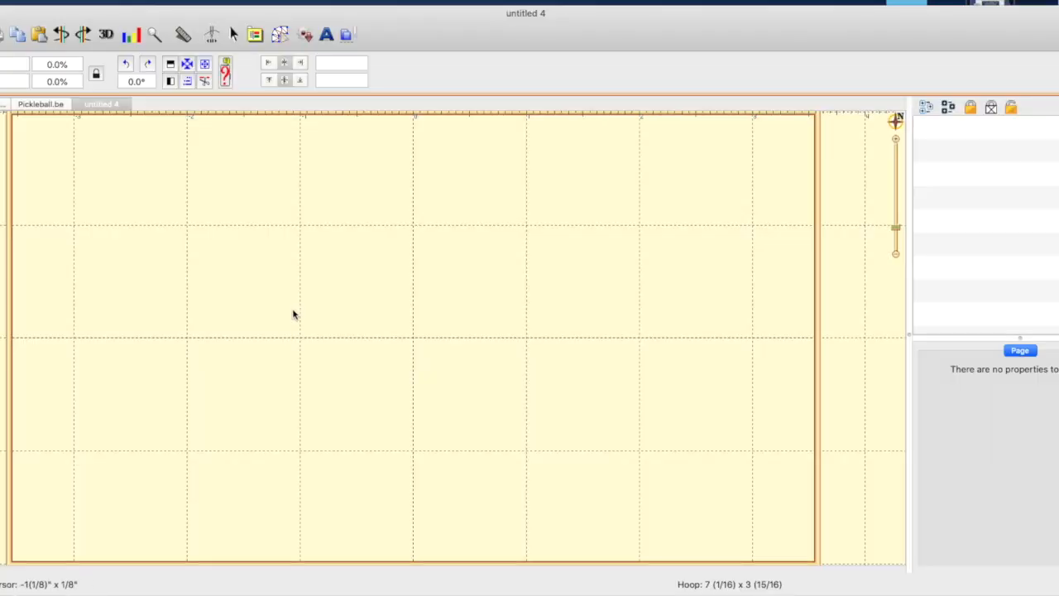
In the embroidery program, copy the wavy-striped pickleball 2 paddle from Pickleball TowelsV2.be into the untitled 4 design
{"action": "left_click", "coordinate": [37, 105]}
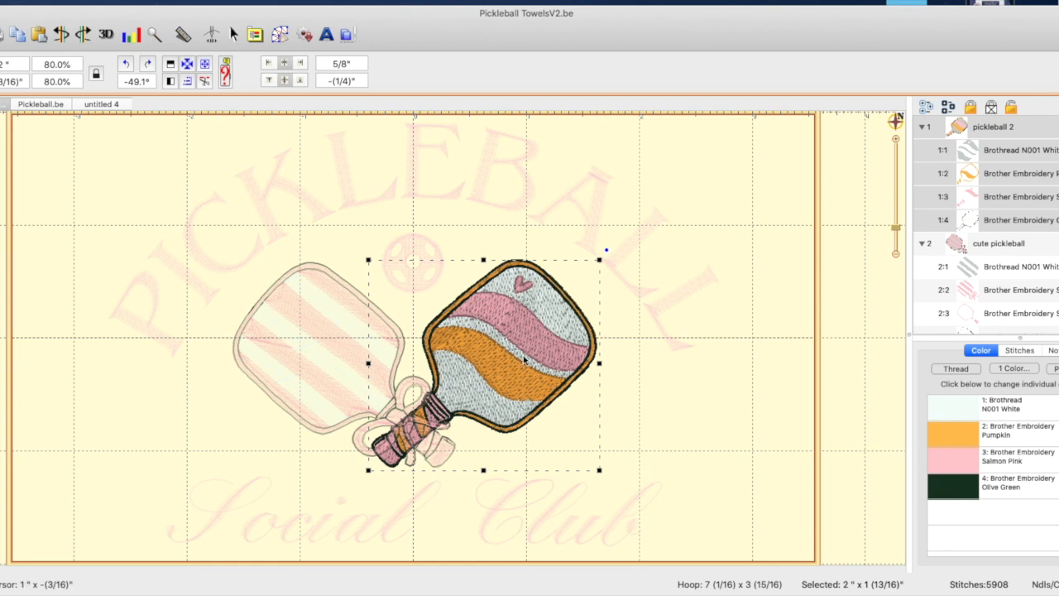
{"action": "left_click", "coordinate": [111, 107]}
{"action": "left_click", "coordinate": [515, 321]}
{"action": "key", "text": "super+v"}
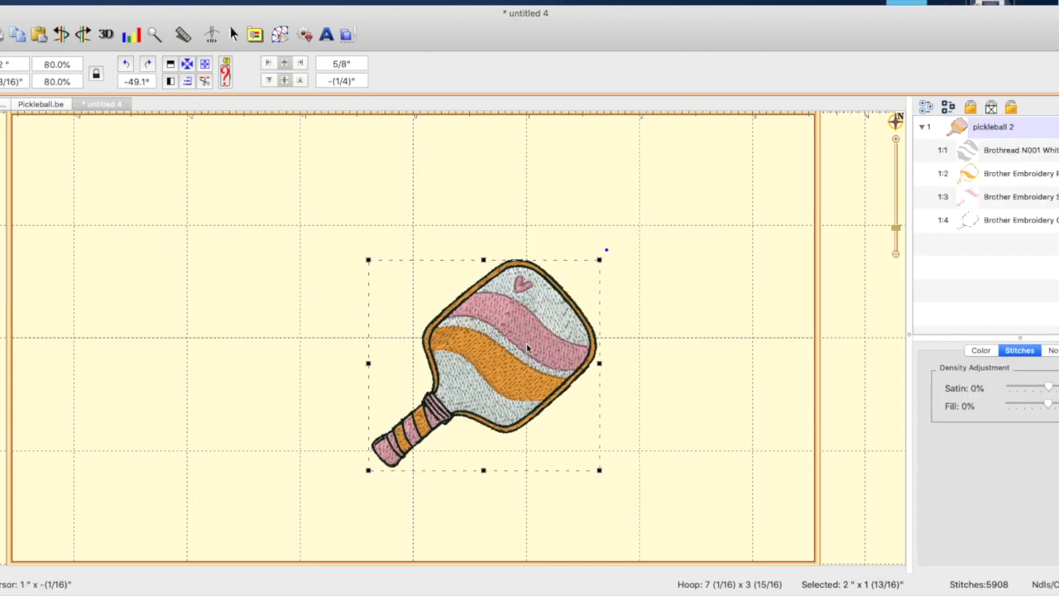
Copy the cute pickleball paddle with the bow from Pickleball TowelsV2.be into the untitled 4 design
{"action": "left_click", "coordinate": [41, 104]}
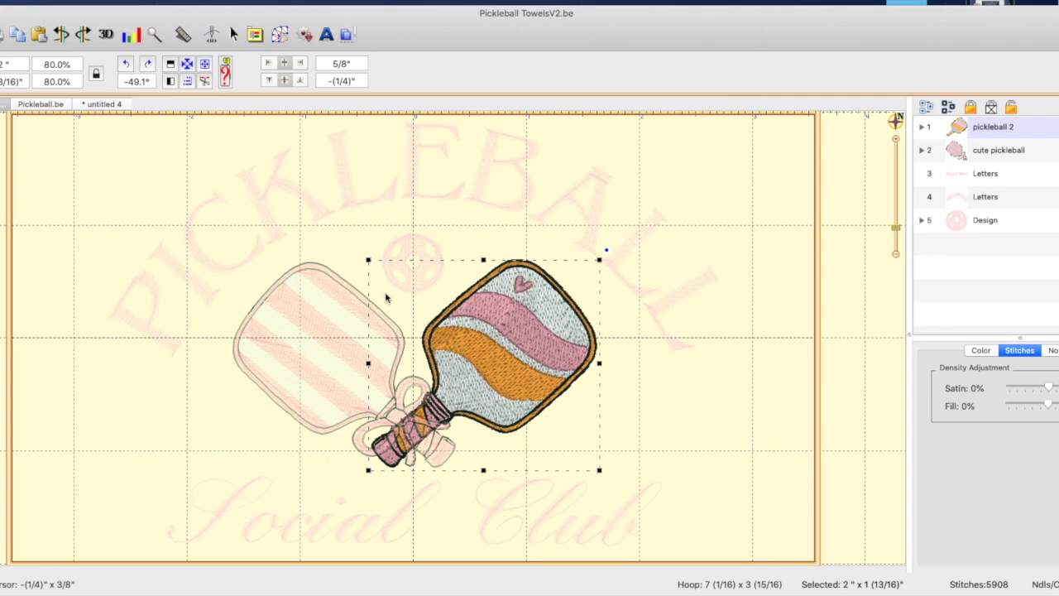
{"action": "left_click", "coordinate": [324, 350]}
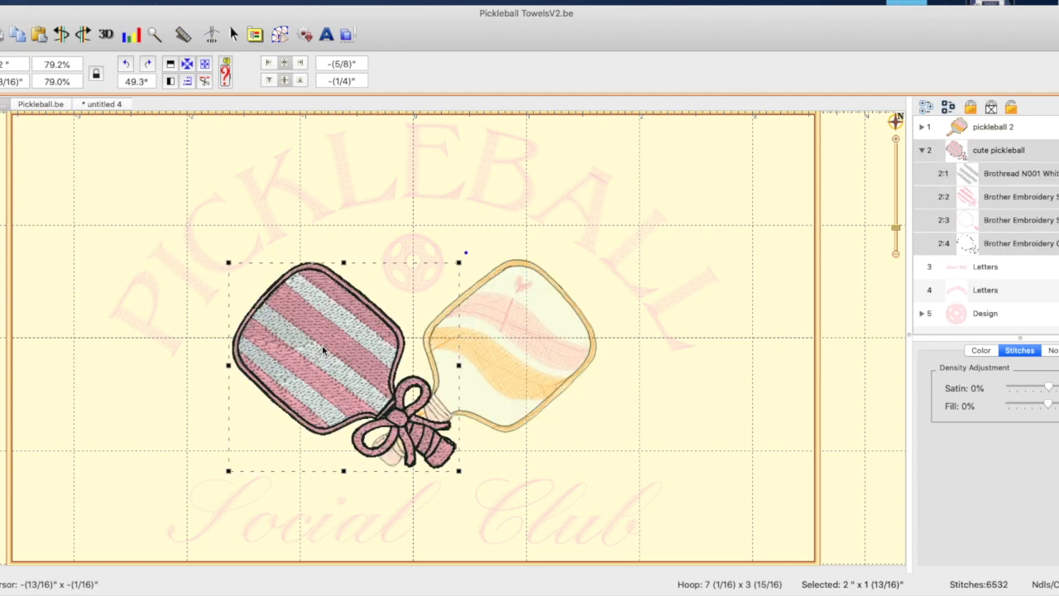
{"action": "left_click", "coordinate": [116, 106]}
{"action": "key", "text": "super+v"}
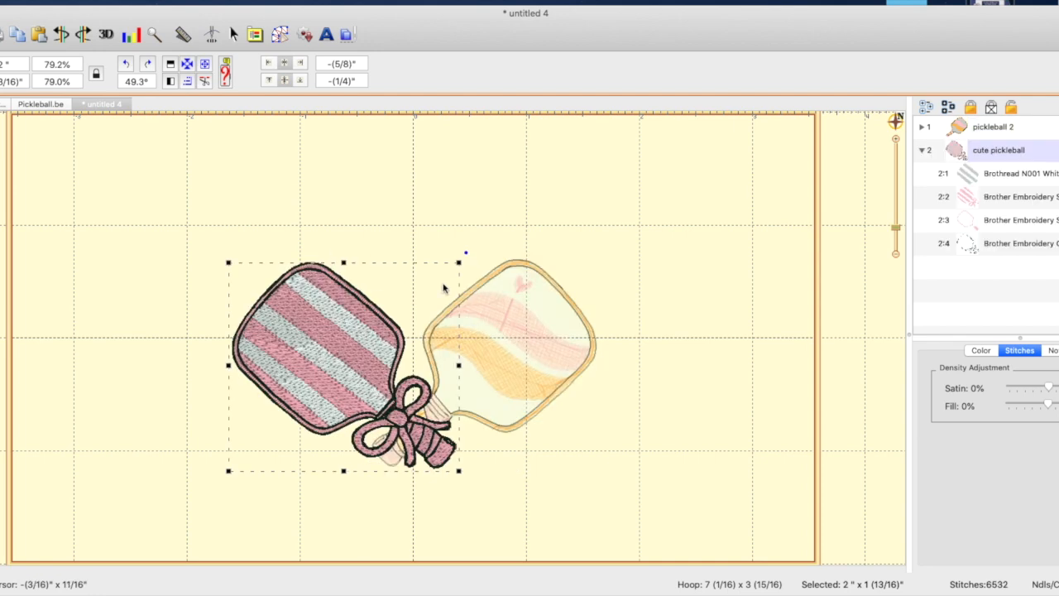
Check the scale and rotation of each paddle in turn and review the lettering in the Pickleball TowelsV2.be design
{"action": "left_click", "coordinate": [556, 361]}
{"action": "left_click", "coordinate": [333, 362]}
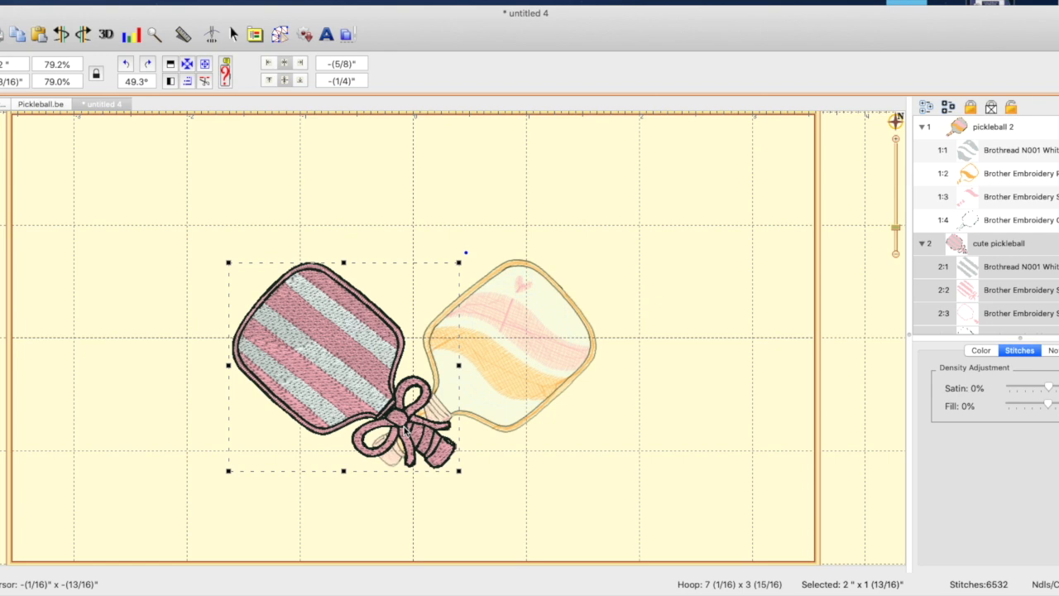
{"action": "left_click", "coordinate": [541, 369]}
{"action": "left_click", "coordinate": [354, 357]}
{"action": "left_click", "coordinate": [584, 356]}
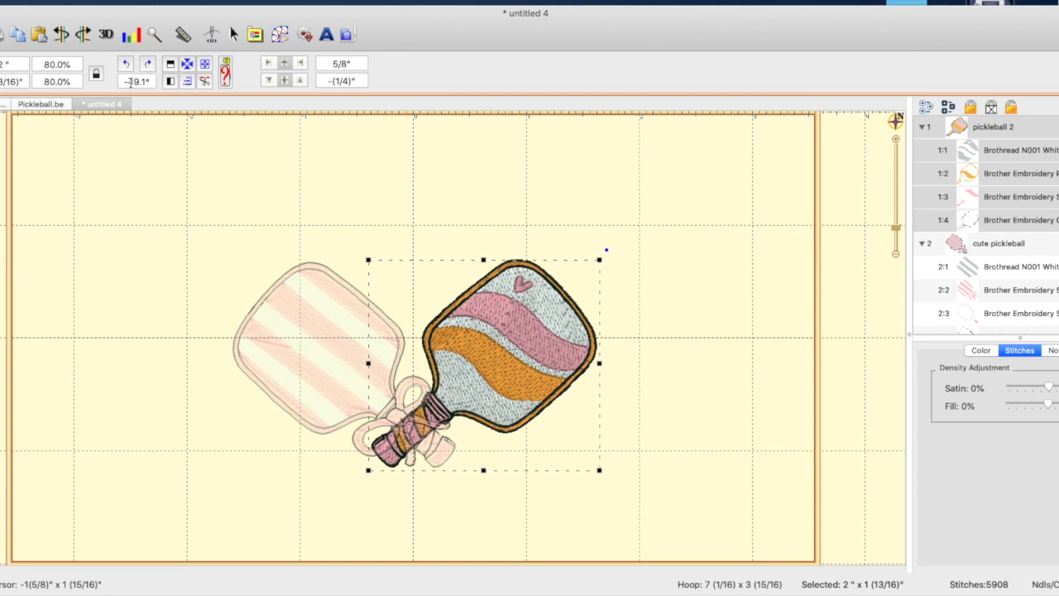
{"action": "left_click", "coordinate": [341, 367]}
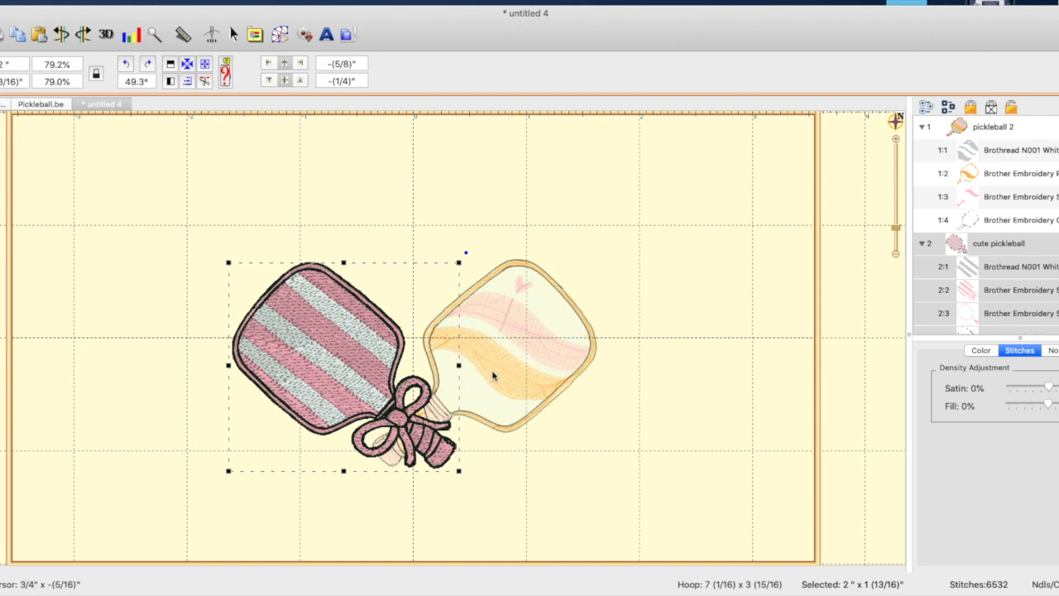
{"action": "left_click", "coordinate": [710, 332]}
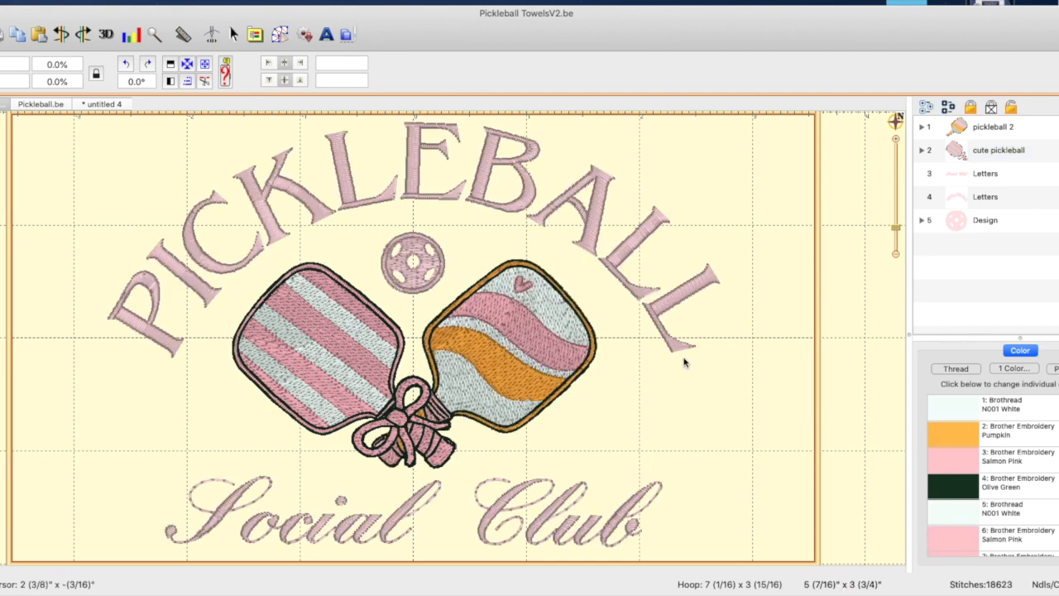
{"action": "left_click", "coordinate": [465, 192]}
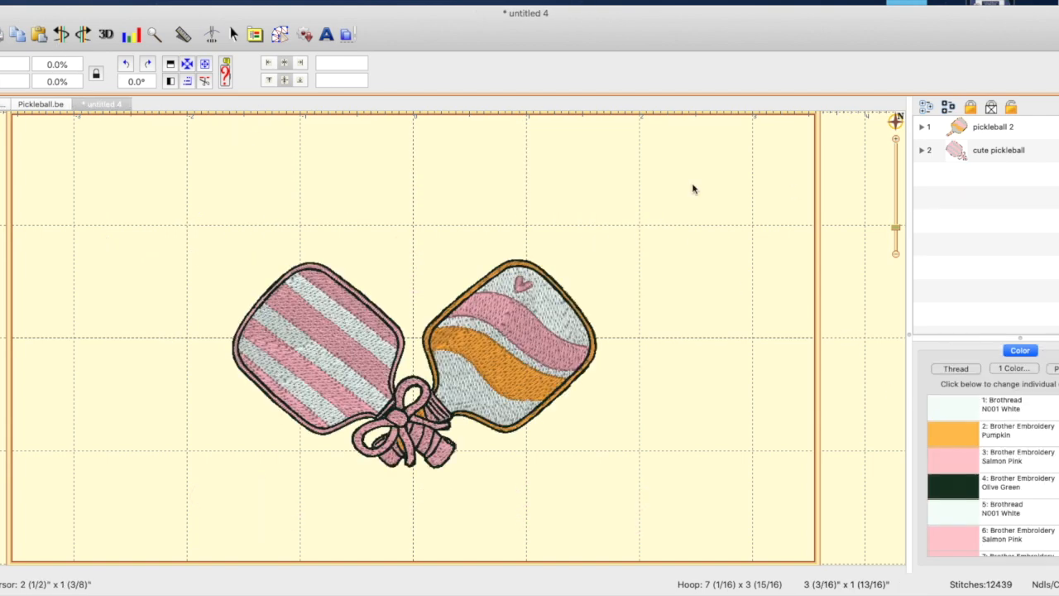
Add a lettering object to the untitled 4 design and set its font to Roman
{"action": "left_click", "coordinate": [327, 35]}
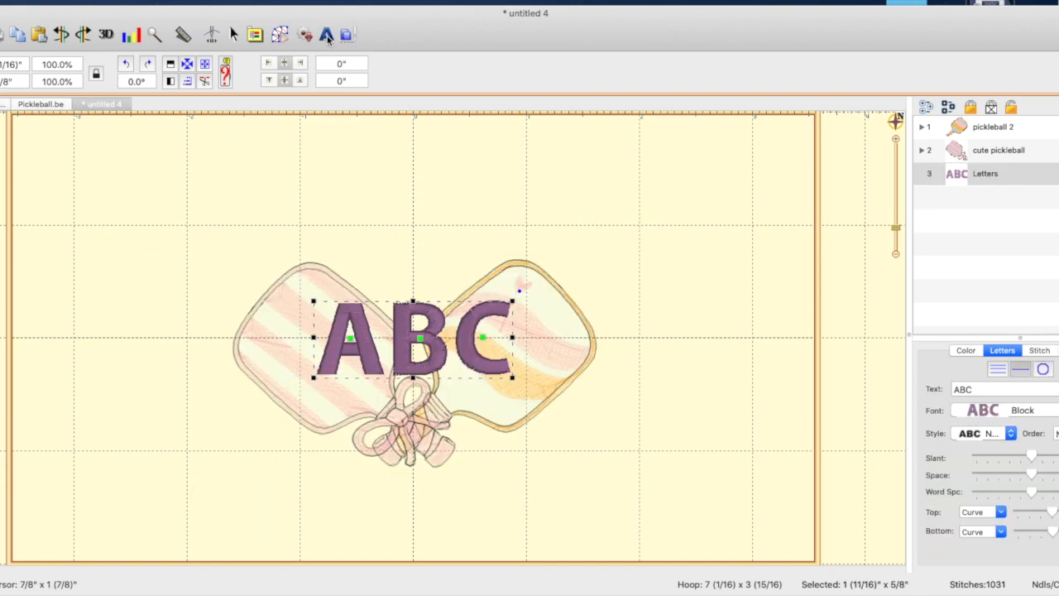
{"action": "left_click", "coordinate": [1056, 410]}
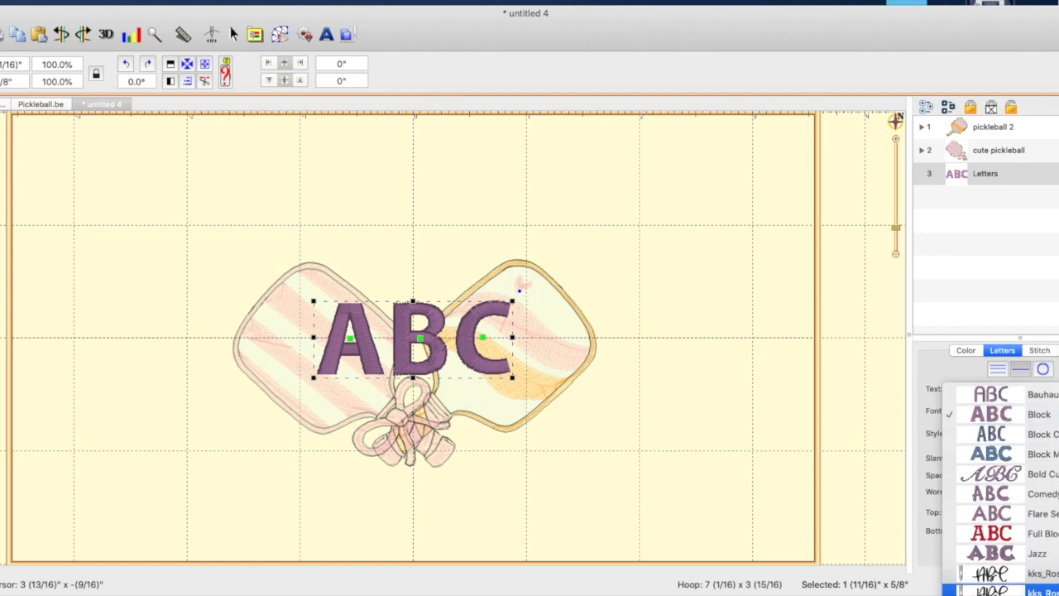
{"action": "scroll", "coordinate": [1001, 550], "scroll_direction": "down", "scroll_amount": 5}
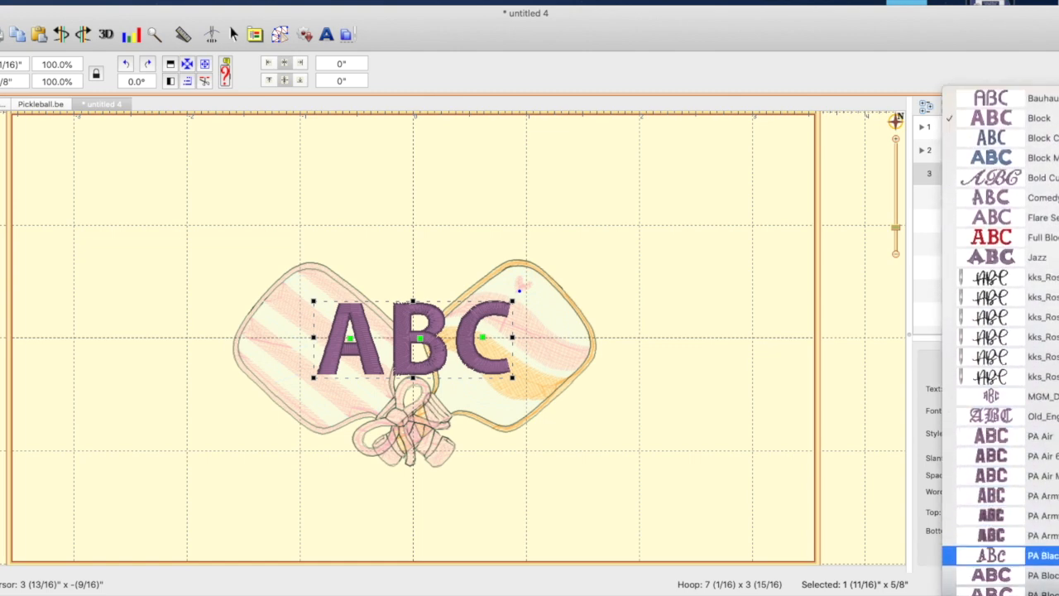
{"action": "scroll", "coordinate": [1002, 546], "scroll_direction": "down", "scroll_amount": 10}
{"action": "scroll", "coordinate": [1048, 405], "scroll_direction": "down", "scroll_amount": 3}
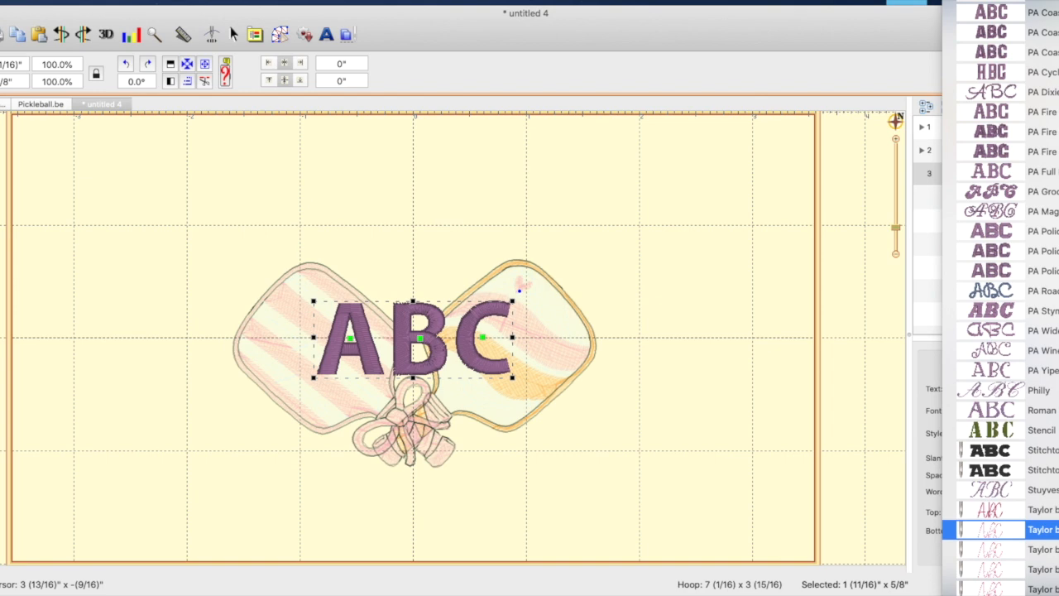
{"action": "key", "text": "Escape"}
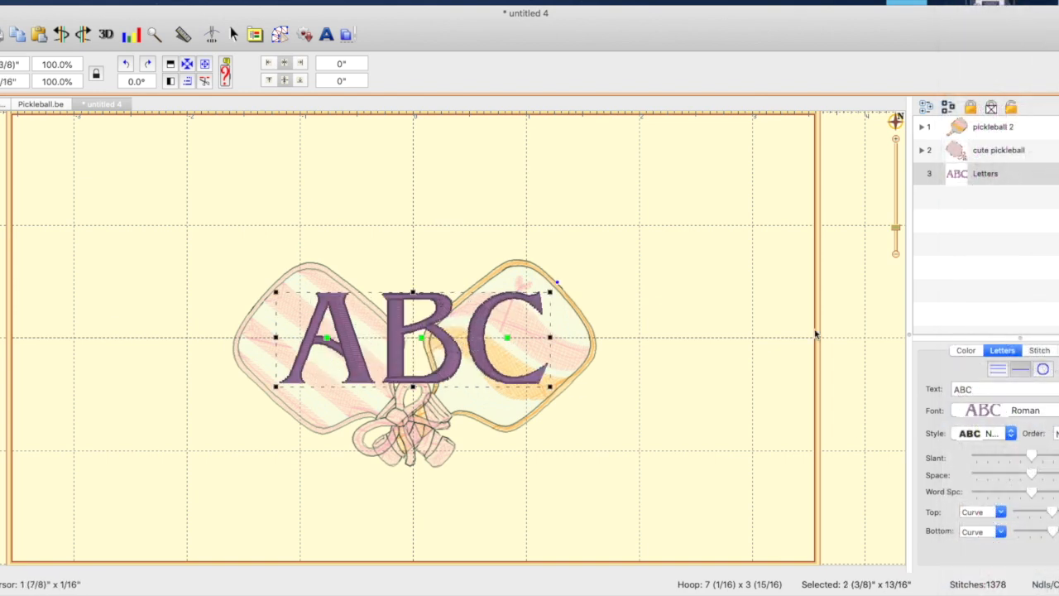
Replace the lettering's text with PICKLEBALL and scale it proportionally to about 85.2%
{"action": "double_click", "coordinate": [963, 388]}
{"action": "key", "text": "BackSpace"}
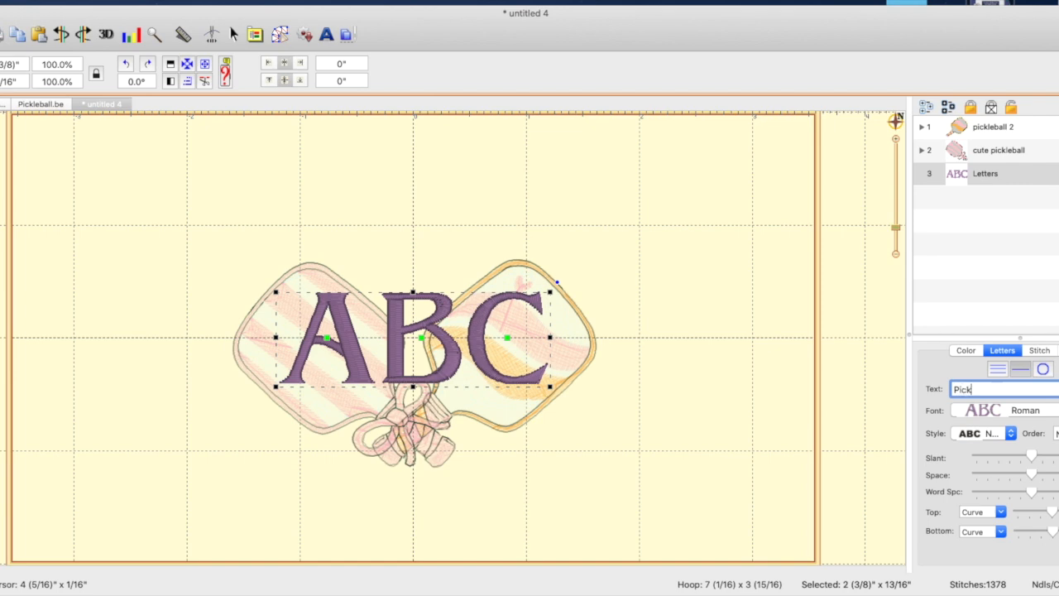
{"action": "type", "text": "PICKLEBALL"}
{"action": "key", "text": "Return"}
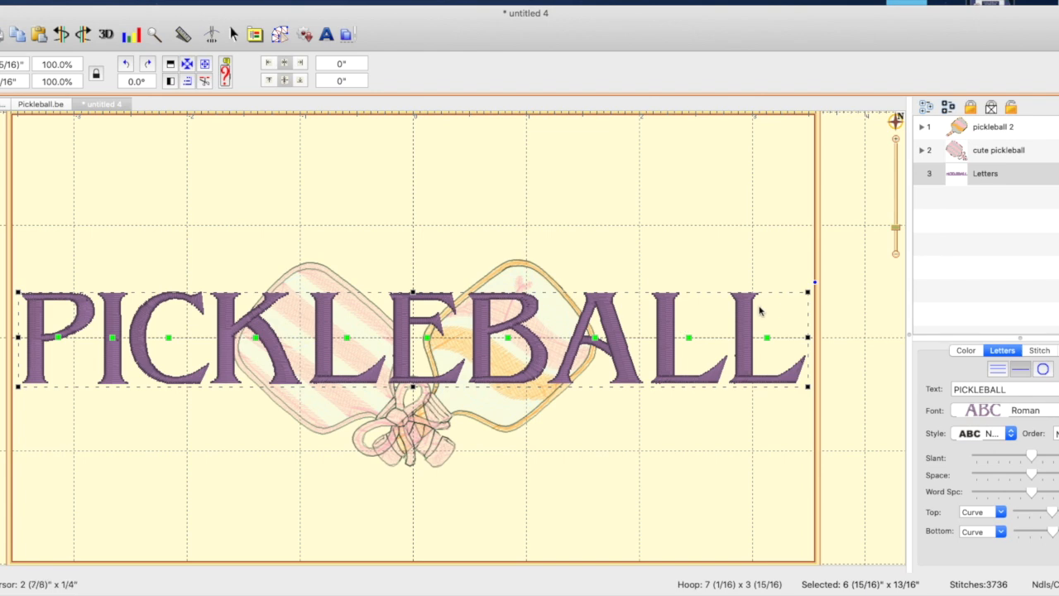
{"action": "left_click_drag", "start_coordinate": [809, 292], "coordinate": [614, 365]}
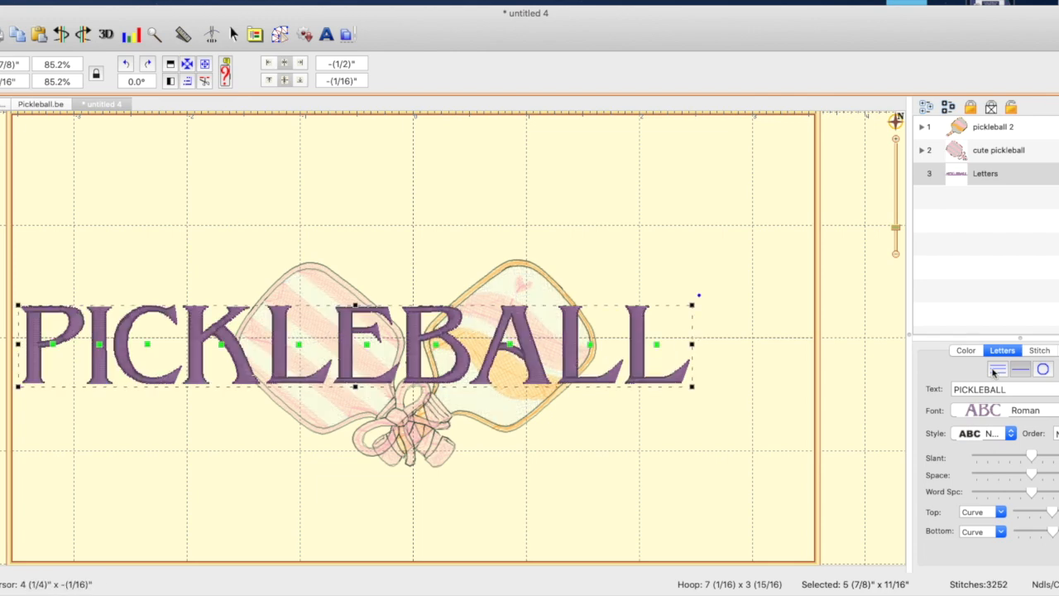
Set the PICKLEBALL lettering on a circle with a reduced radius, arched over the paddles, and center the whole design in the hoop
{"action": "left_click", "coordinate": [1044, 371]}
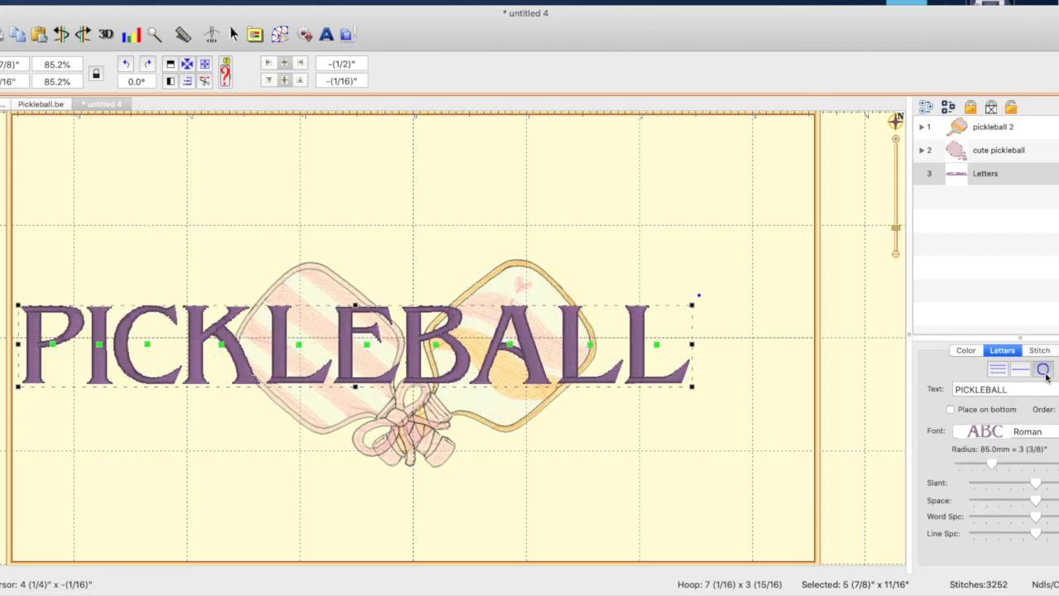
{"action": "left_click", "coordinate": [703, 496]}
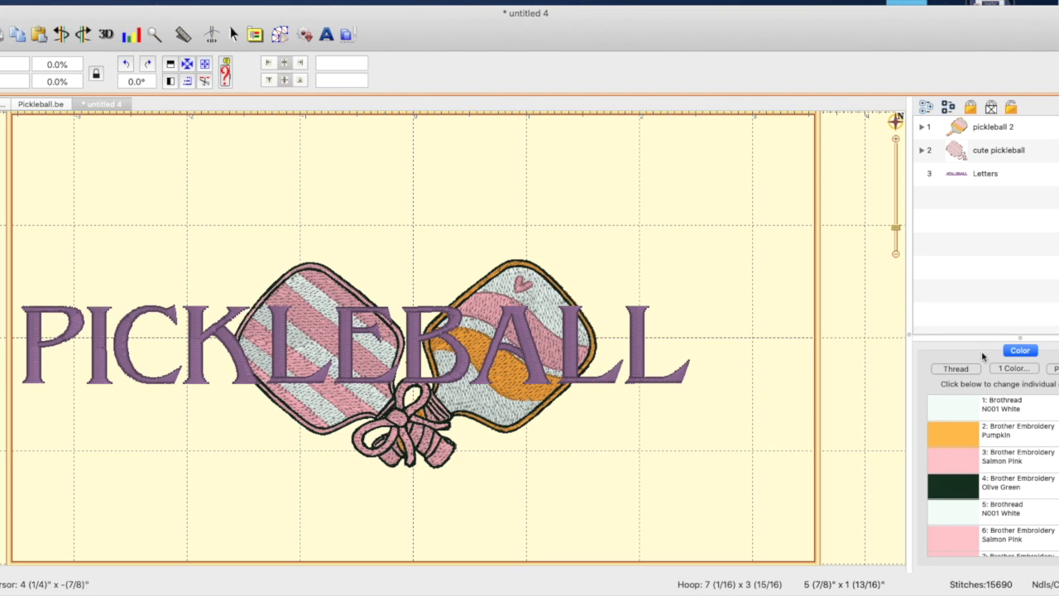
{"action": "left_click", "coordinate": [642, 341]}
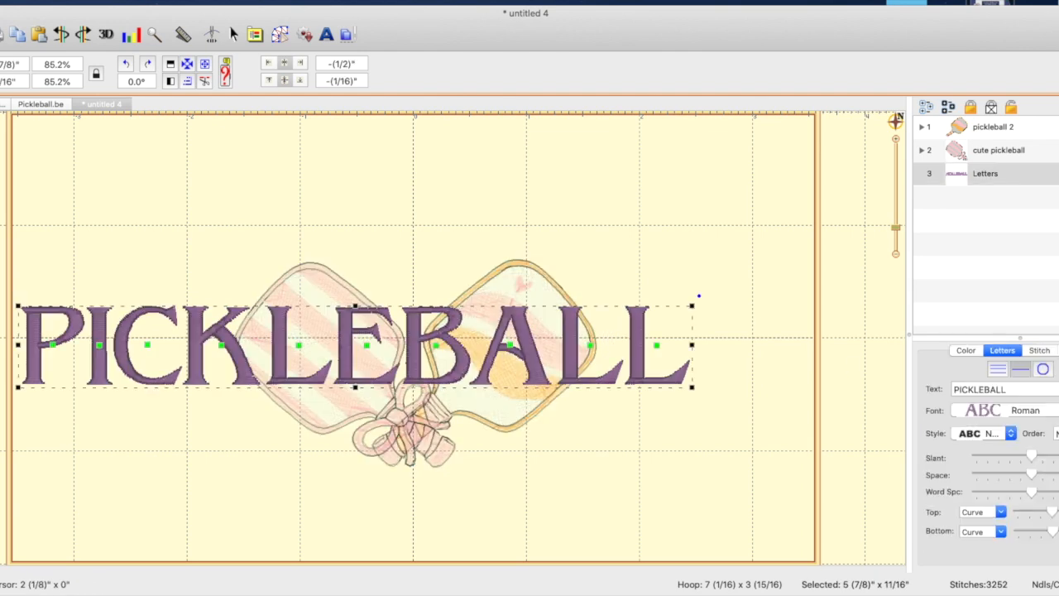
{"action": "left_click", "coordinate": [1045, 370]}
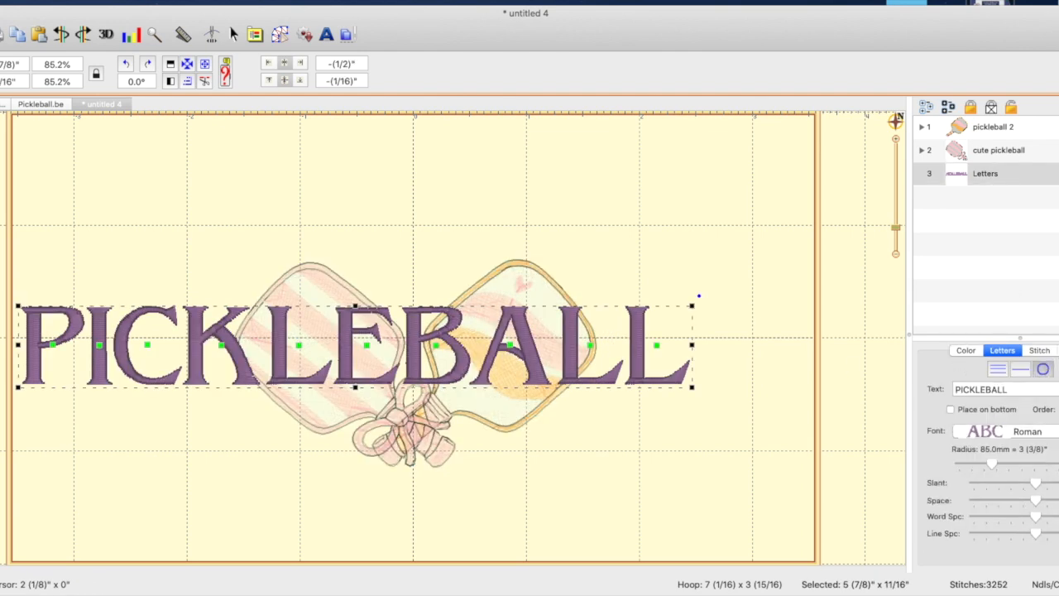
{"action": "left_click_drag", "start_coordinate": [991, 469], "coordinate": [978, 465]}
{"action": "left_click", "coordinate": [778, 449]}
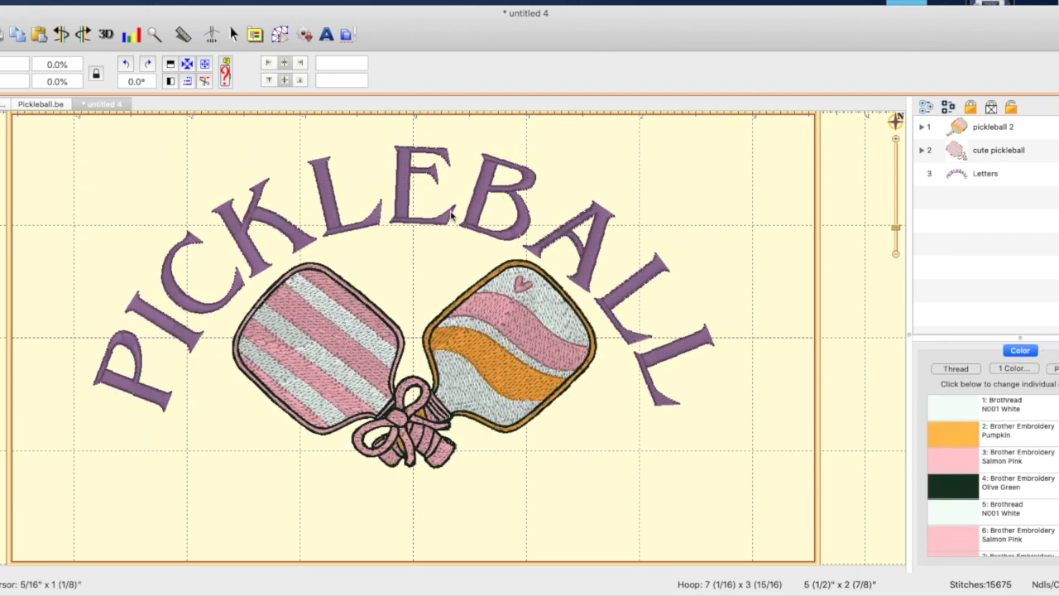
{"action": "left_click", "coordinate": [189, 68]}
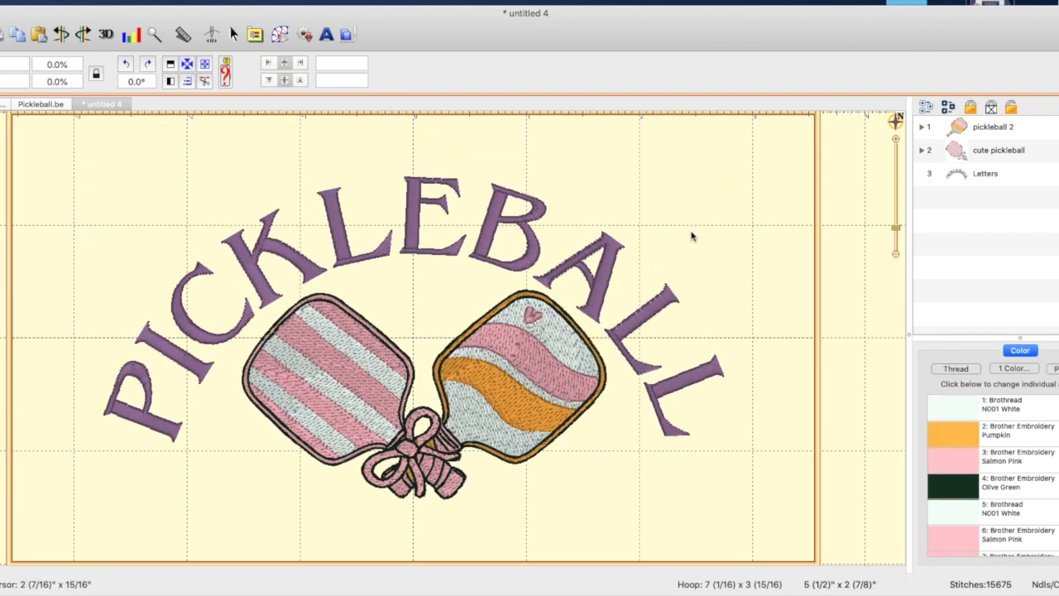
Center the PICKLEBALL lettering in the hoop and move it straight up to a vertical position of about 11/16"
{"action": "left_click", "coordinate": [992, 180]}
{"action": "left_click", "coordinate": [187, 67]}
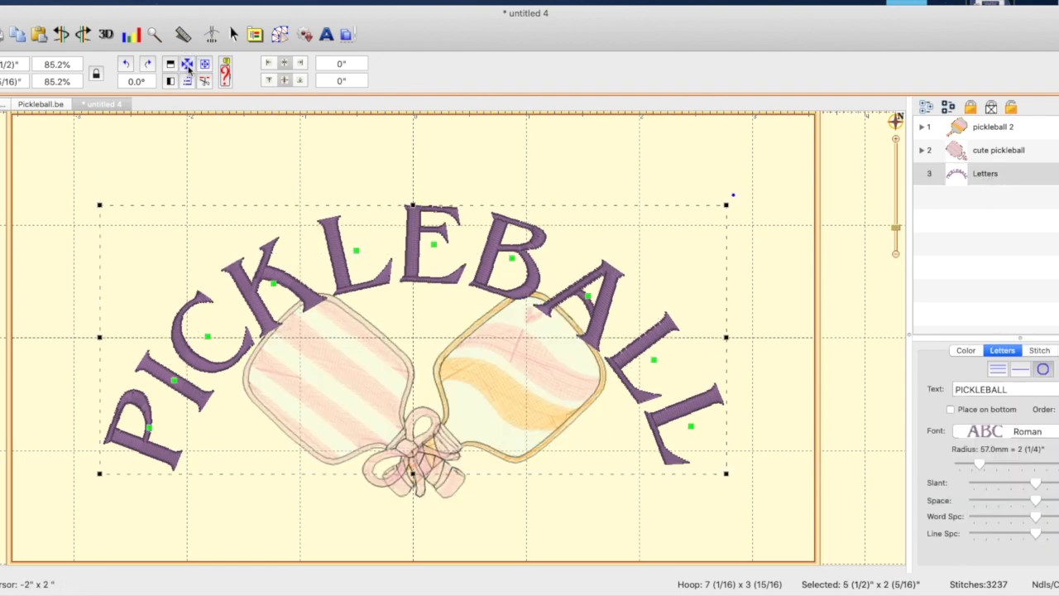
{"action": "key", "text": "Up"}
{"action": "key", "text": "Up"}
{"action": "key", "text": "Up"}
{"action": "key", "text": "Up"}
{"action": "key", "text": "Up"}
{"action": "key", "text": "Up"}
{"action": "key", "text": "Up"}
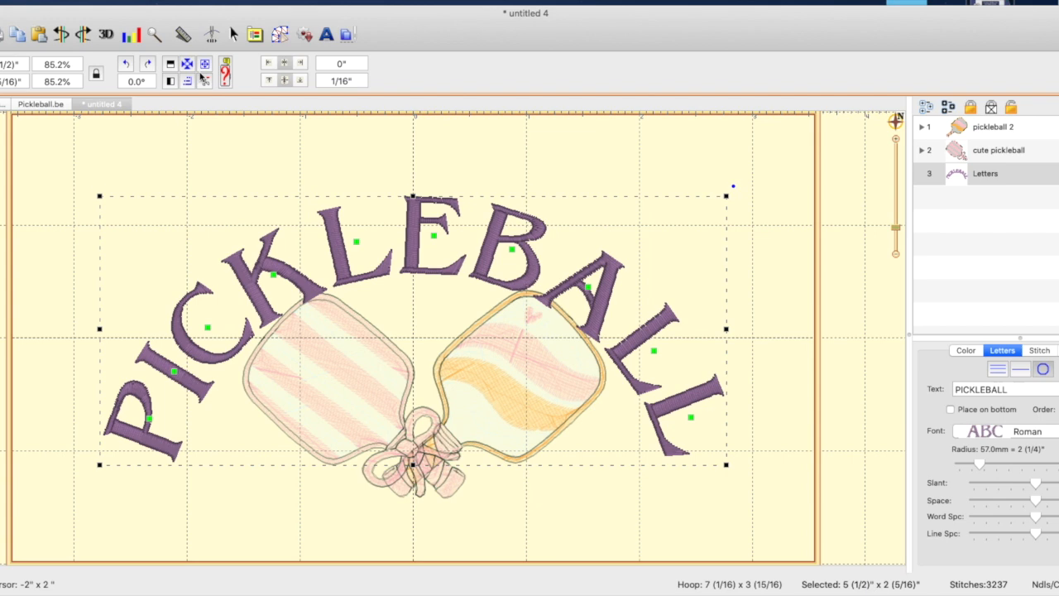
{"action": "key", "text": "Up"}
{"action": "key", "text": "Up"}
{"action": "key", "text": "Up"}
{"action": "key", "text": "Up"}
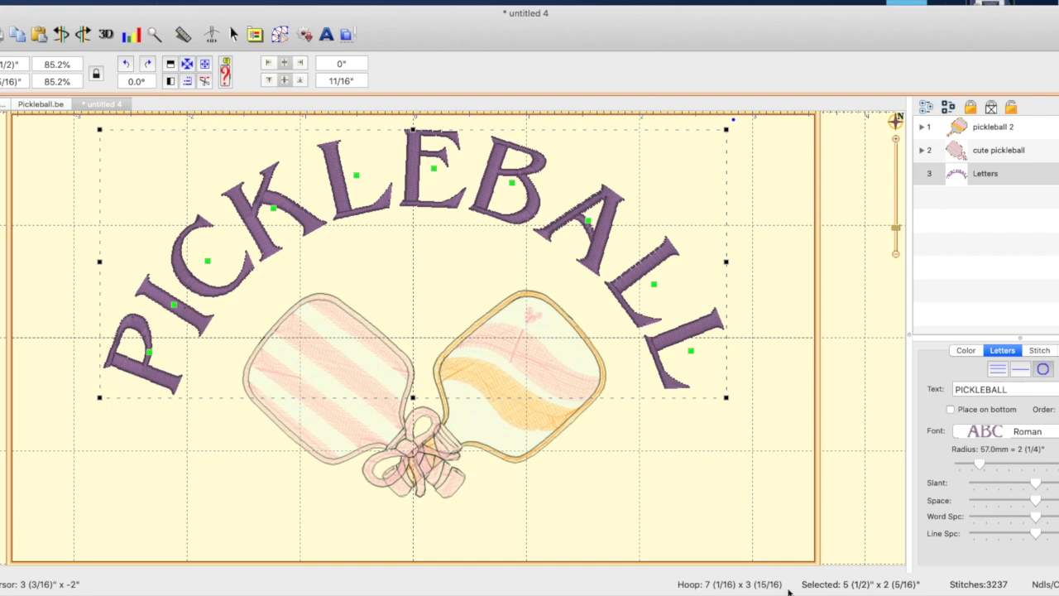
{"action": "left_click", "coordinate": [650, 487]}
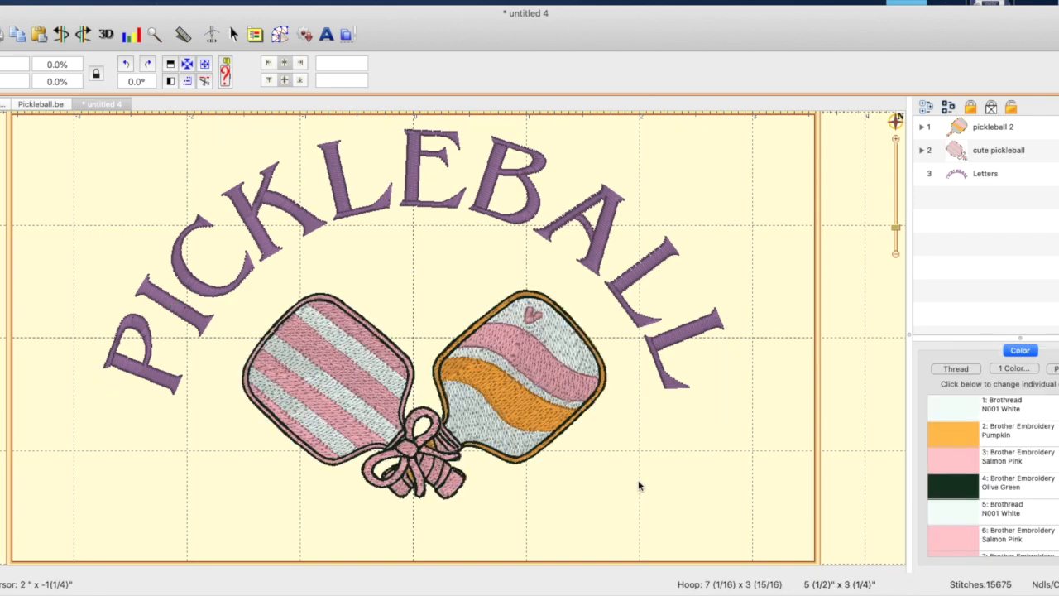
Select both paddle designs together, center them in the hoop and shift them slightly down beneath the PICKLEBALL arch
{"action": "left_click", "coordinate": [361, 406]}
{"action": "left_click", "coordinate": [533, 402]}
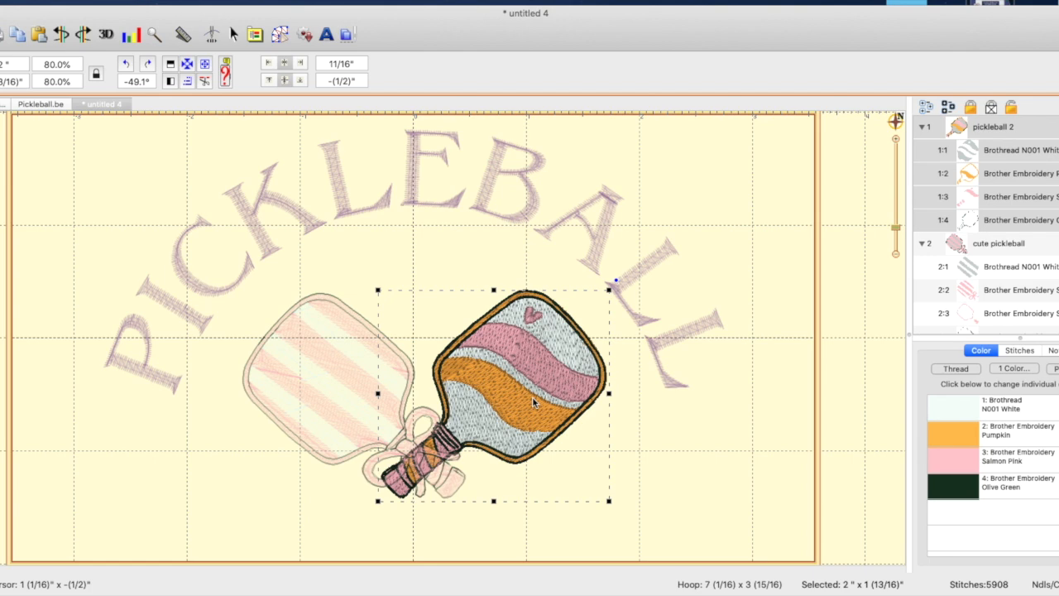
{"action": "scroll", "coordinate": [1032, 297], "scroll_direction": "down", "scroll_amount": 2}
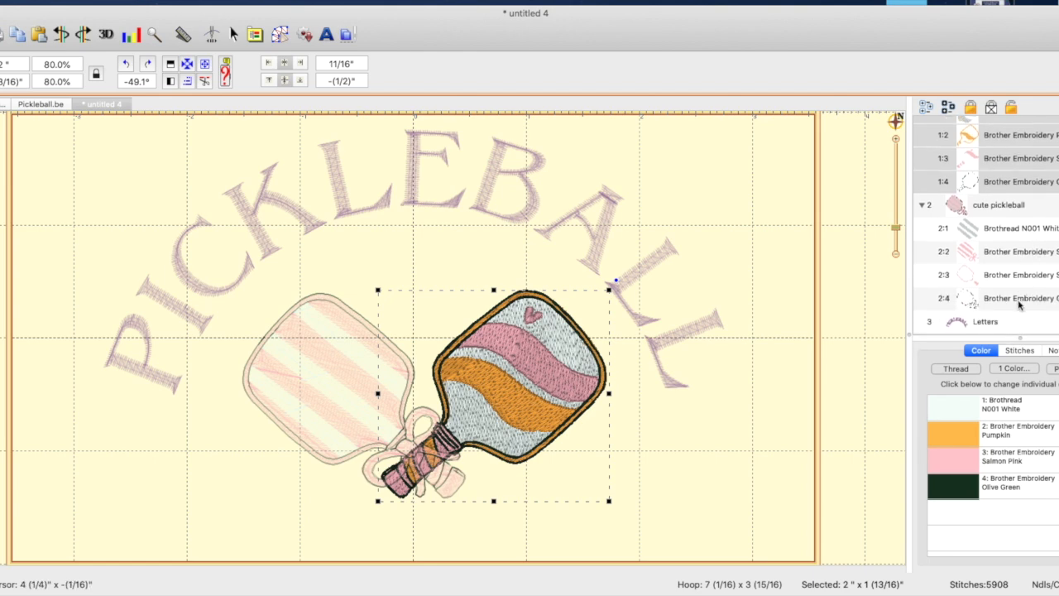
{"action": "left_click", "coordinate": [1020, 305], "text": "shift"}
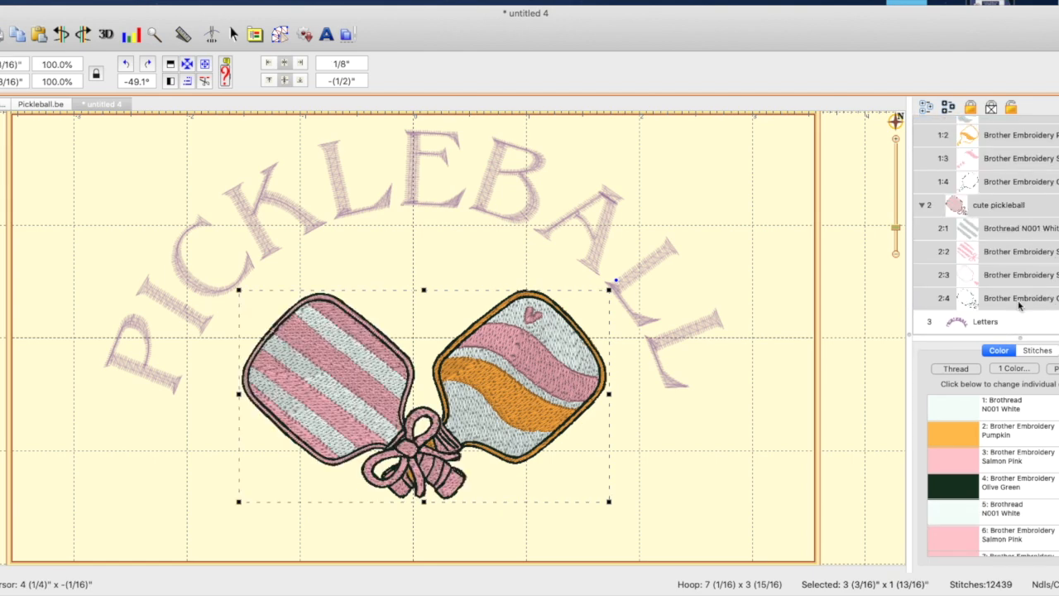
{"action": "left_click", "coordinate": [189, 66]}
{"action": "key", "text": "Down"}
{"action": "key", "text": "Down"}
{"action": "key", "text": "Down"}
{"action": "key", "text": "Down"}
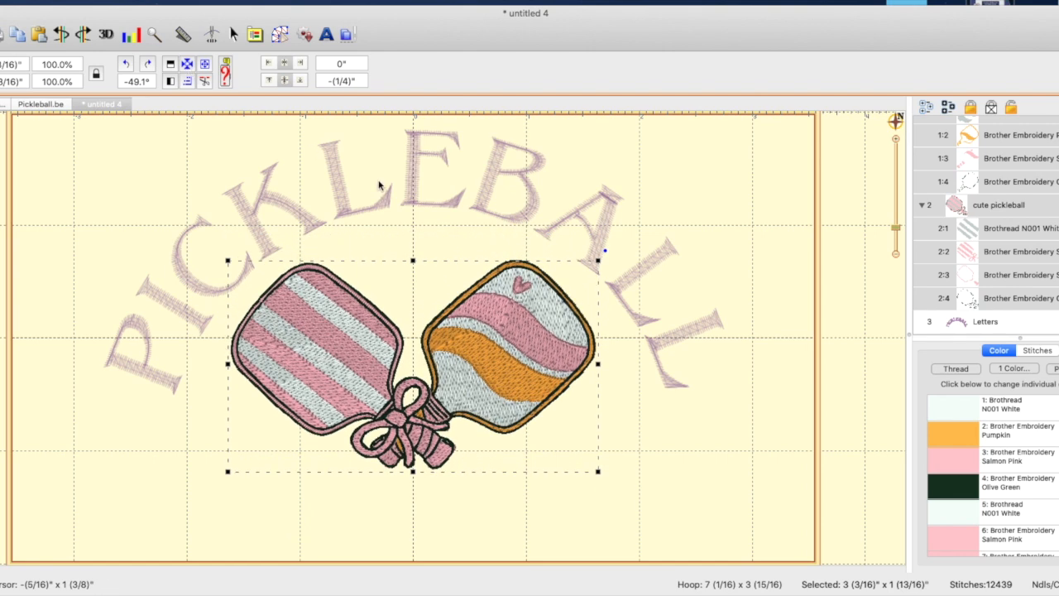
{"action": "key", "text": "Down"}
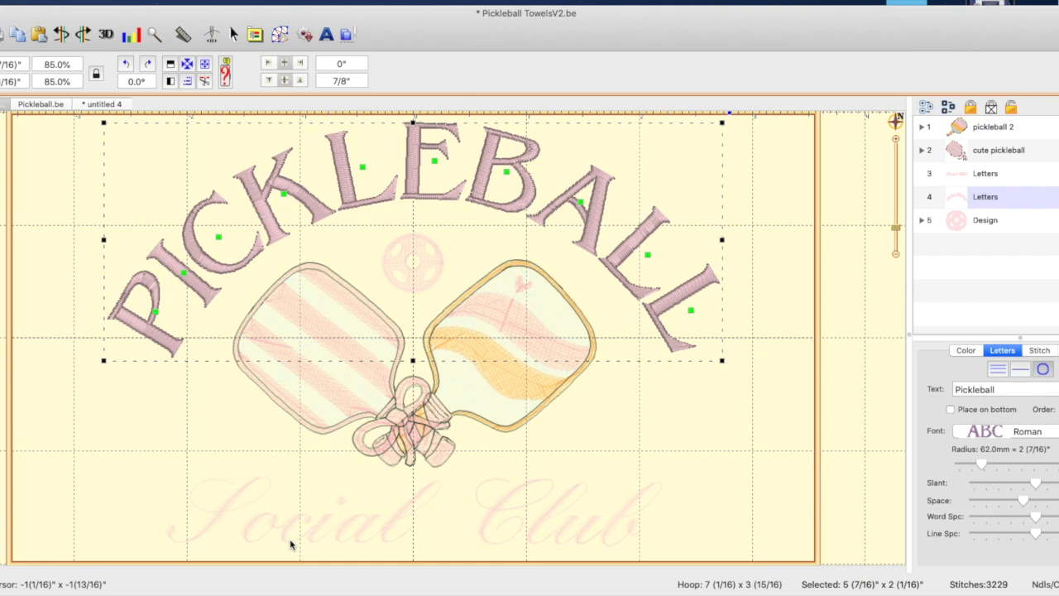
Check the Social Club lettering's font in Pickleball TowelsV2.be and add matching Philly lettering reading Social Club to untitled 4
{"action": "left_click", "coordinate": [293, 545]}
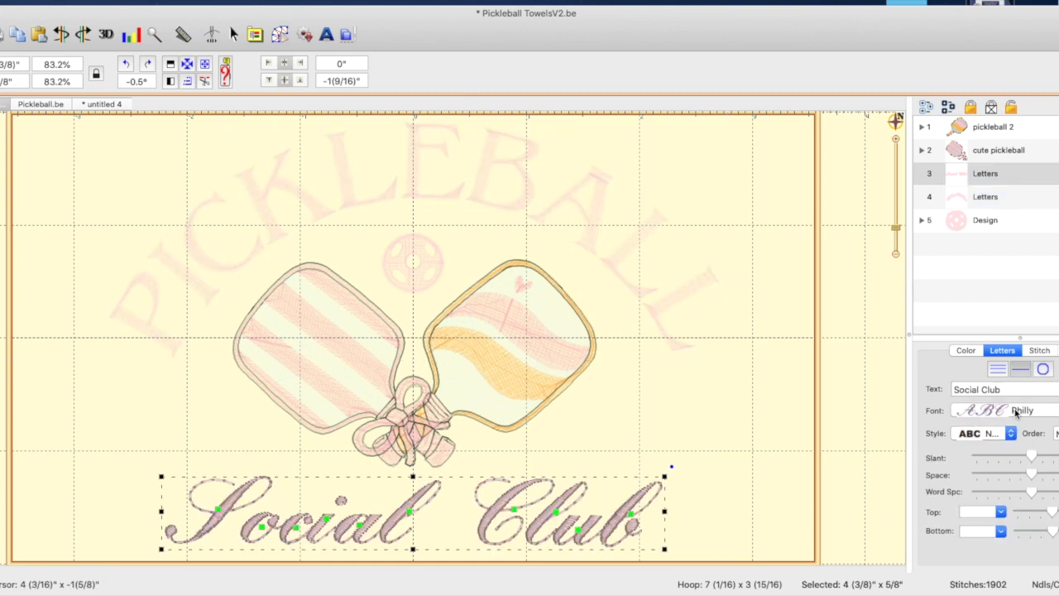
{"action": "left_click", "coordinate": [101, 104]}
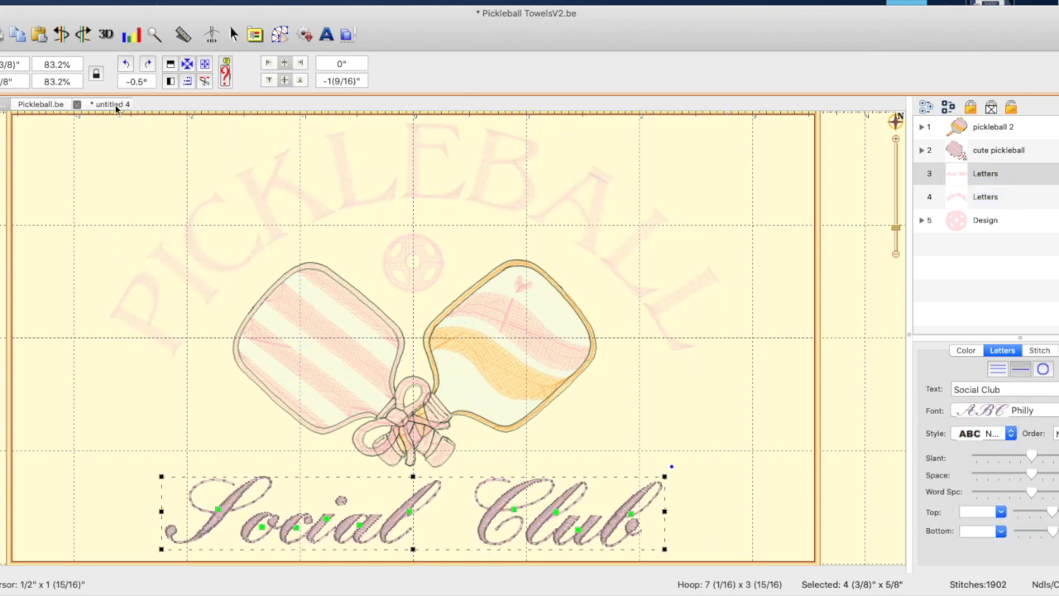
{"action": "left_click", "coordinate": [327, 35]}
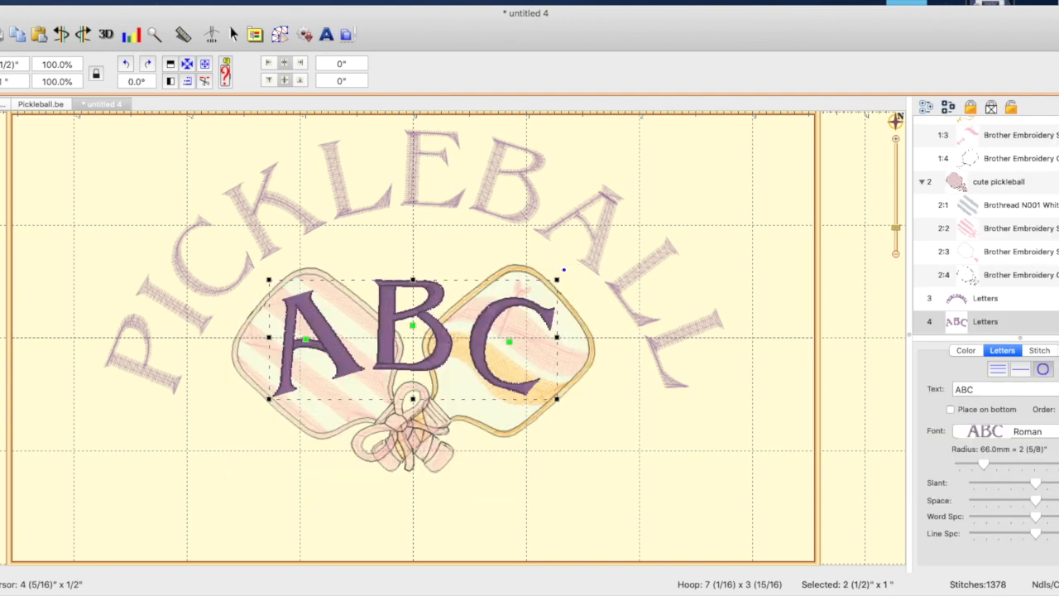
{"action": "left_click", "coordinate": [1036, 430]}
{"action": "left_click_drag", "start_coordinate": [990, 391], "coordinate": [903, 392]}
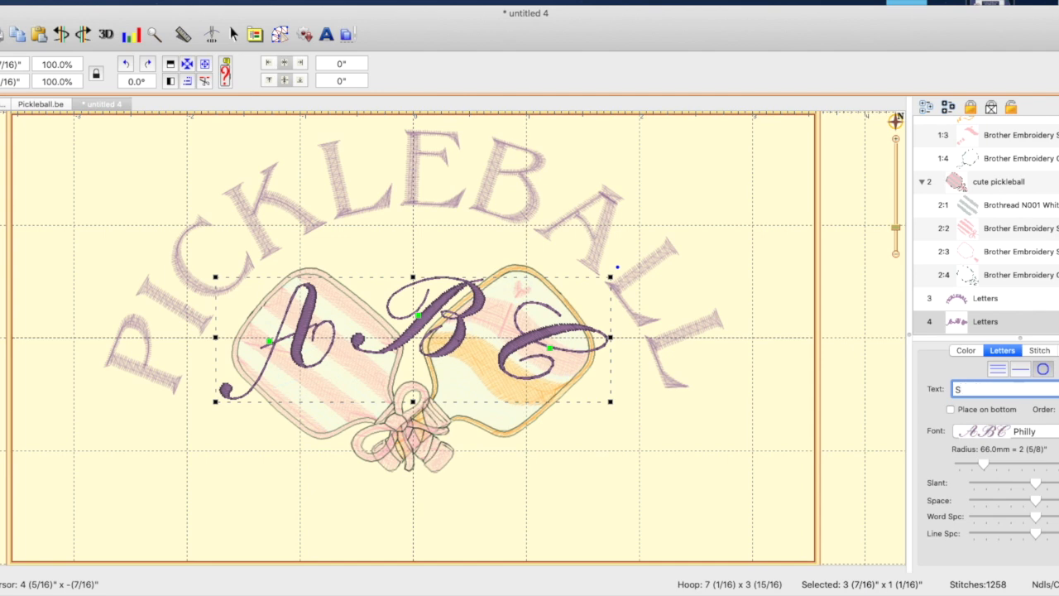
{"action": "type", "text": "Social Club"}
{"action": "key", "text": "Return"}
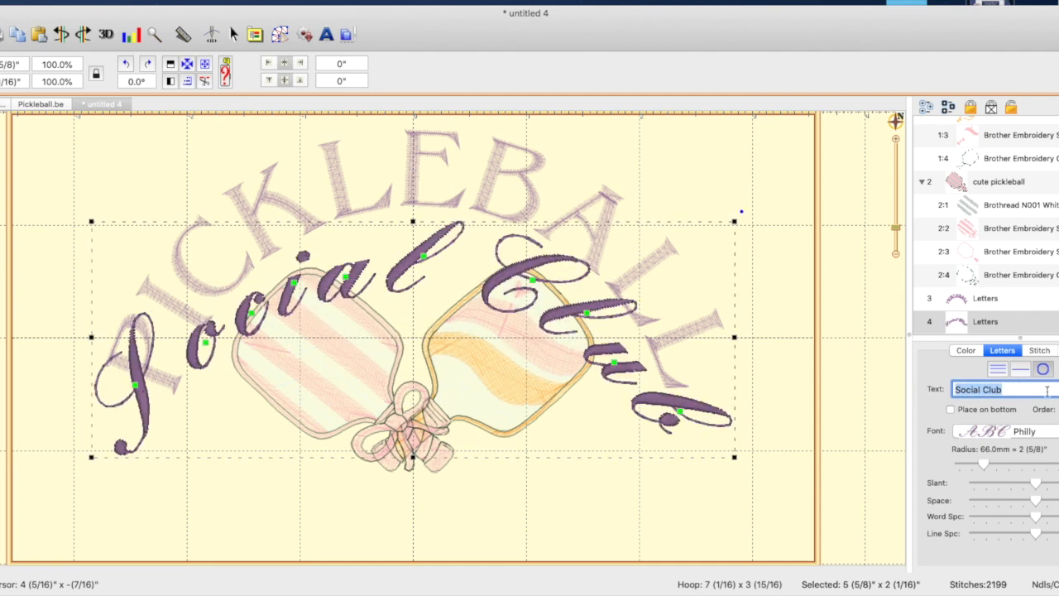
Set the Social Club lettering on a straight line and move it below the paddles
{"action": "left_click", "coordinate": [1020, 371]}
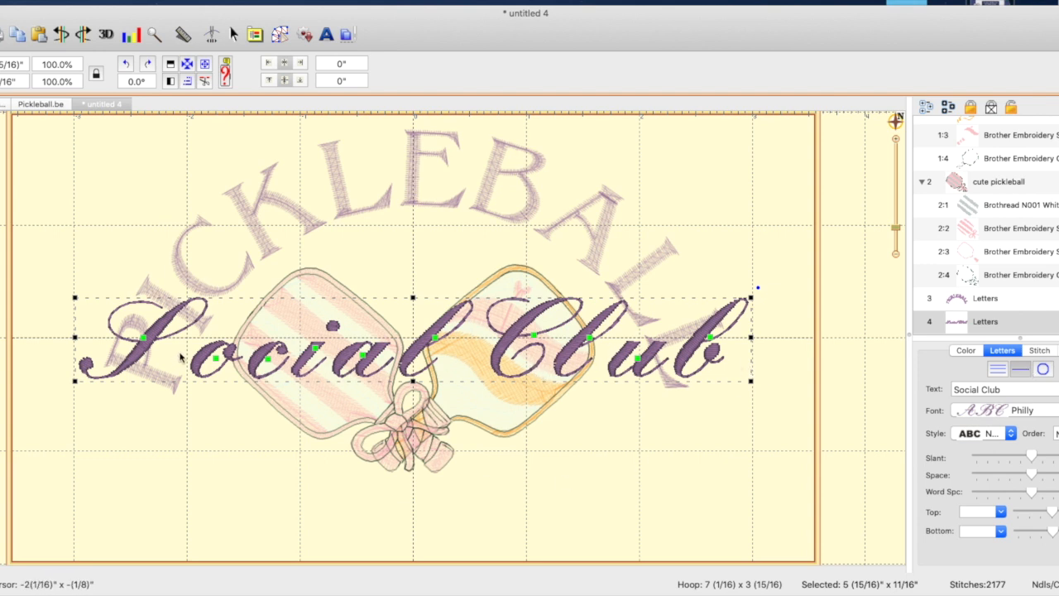
{"action": "left_click", "coordinate": [455, 324]}
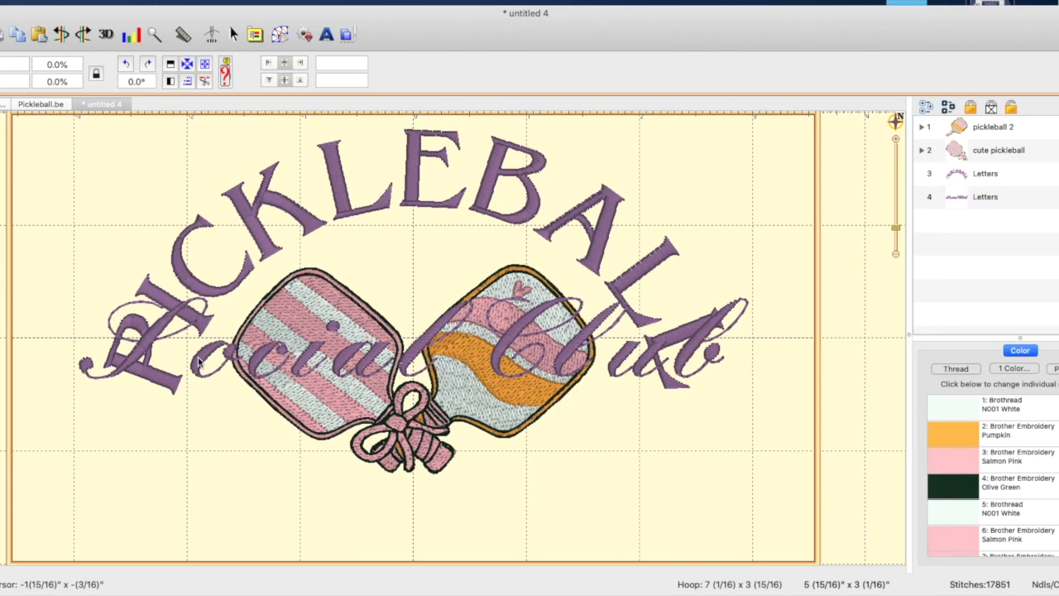
{"action": "left_click", "coordinate": [209, 442]}
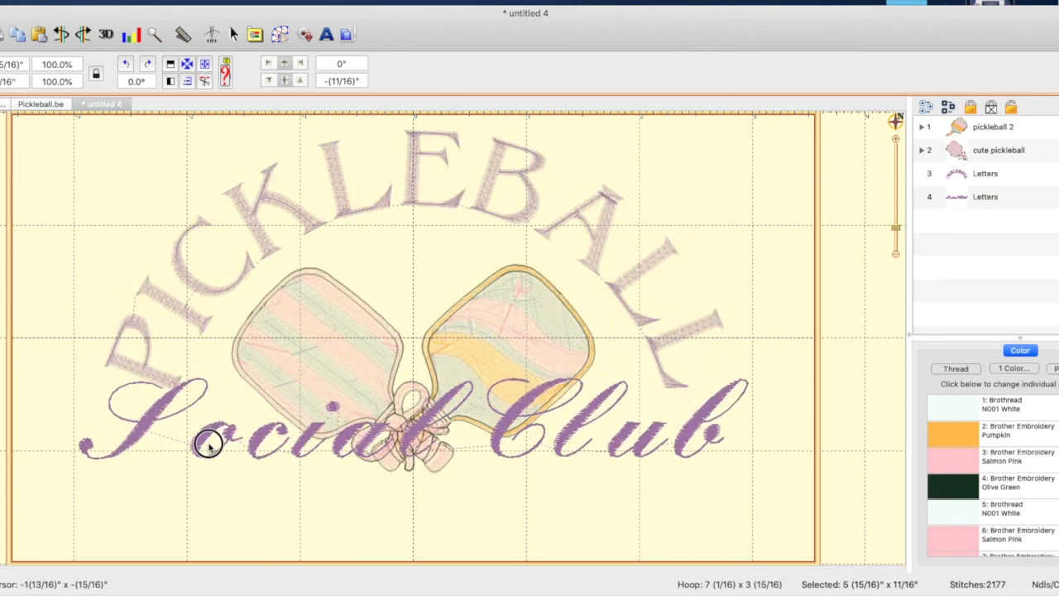
{"action": "left_click_drag", "start_coordinate": [209, 443], "coordinate": [201, 525]}
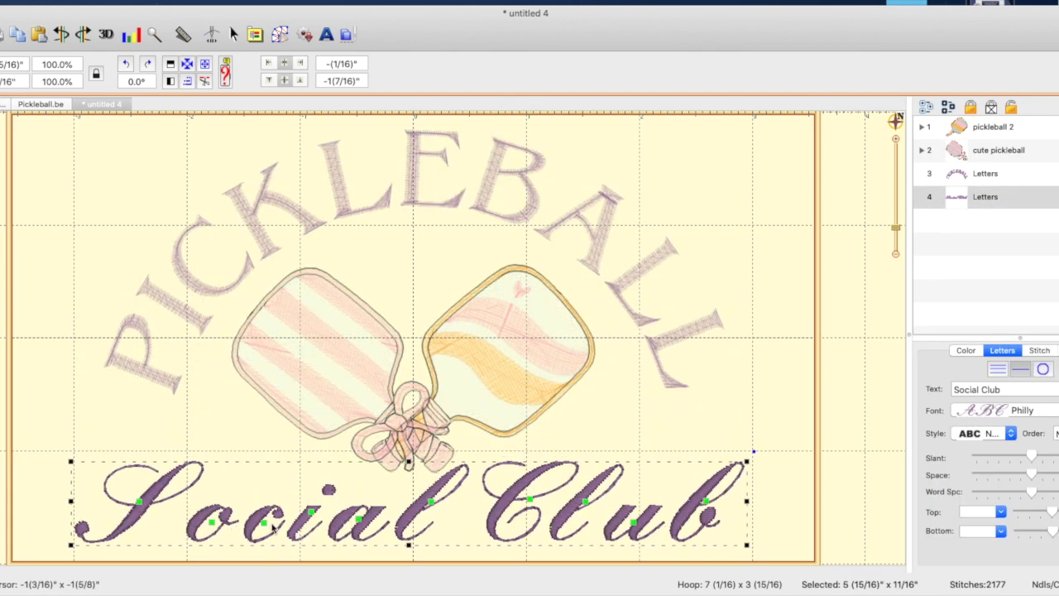
Shift the individual letters c and i of Social to the left so they connect with the letters before them
{"action": "double_click", "coordinate": [263, 527]}
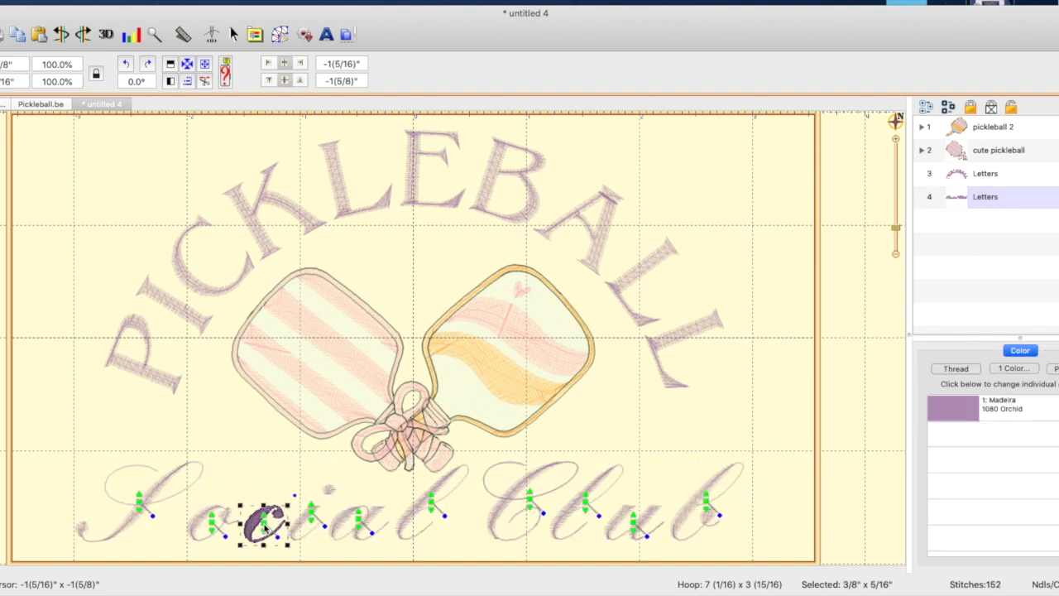
{"action": "key", "text": "Left"}
{"action": "key", "text": "Left"}
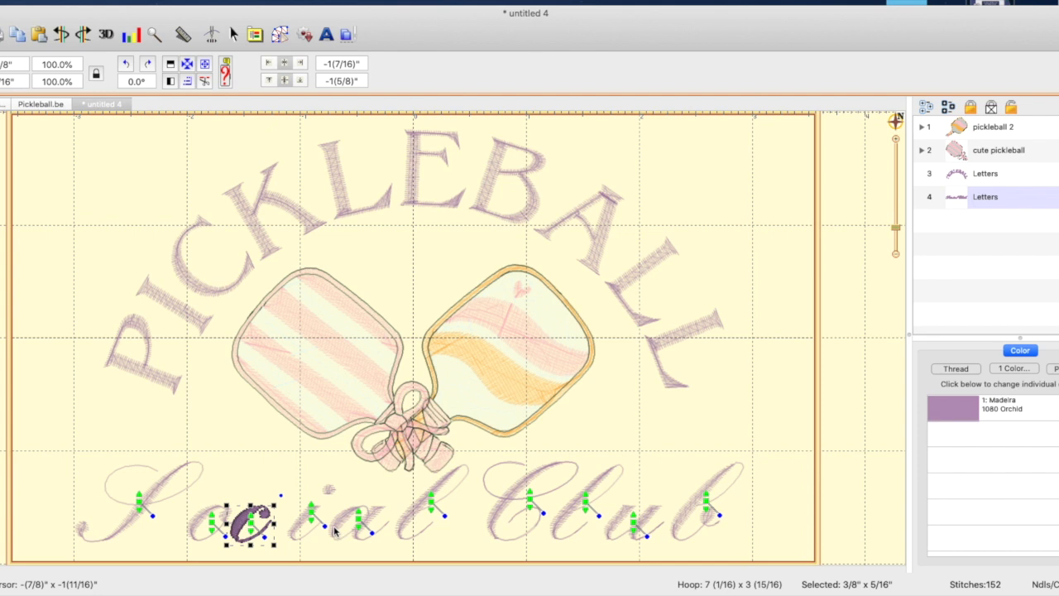
{"action": "left_click", "coordinate": [314, 515]}
{"action": "key", "text": "Left"}
{"action": "key", "text": "Left"}
{"action": "key", "text": "Left"}
{"action": "key", "text": "Left"}
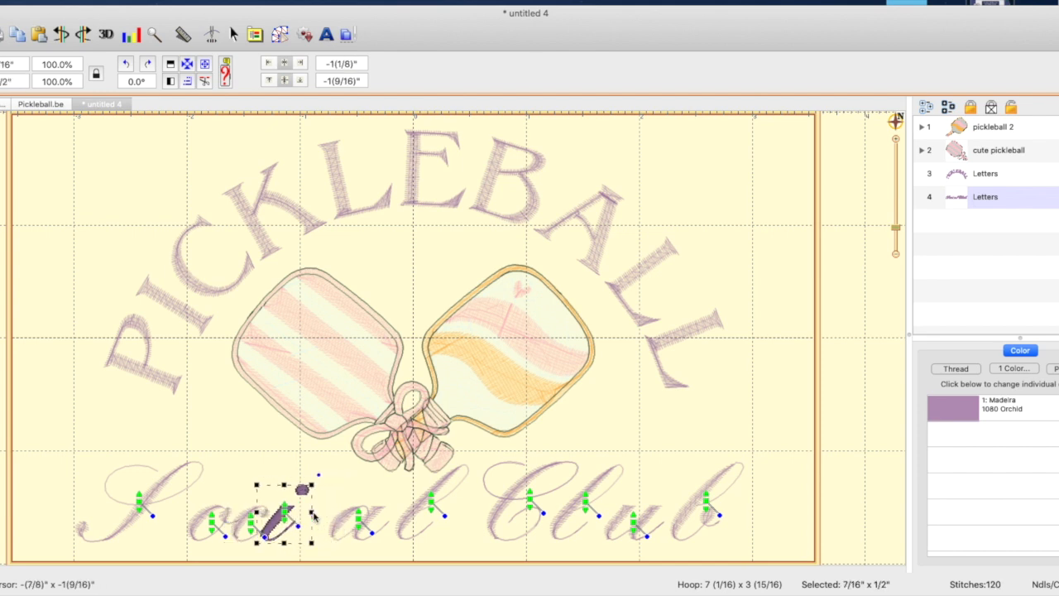
Shift the letters a and l of Social to the left to close the gaps after the i
{"action": "left_click", "coordinate": [360, 520]}
{"action": "key", "text": "Left"}
{"action": "key", "text": "Left"}
{"action": "key", "text": "Left"}
{"action": "key", "text": "Left"}
{"action": "key", "text": "Left"}
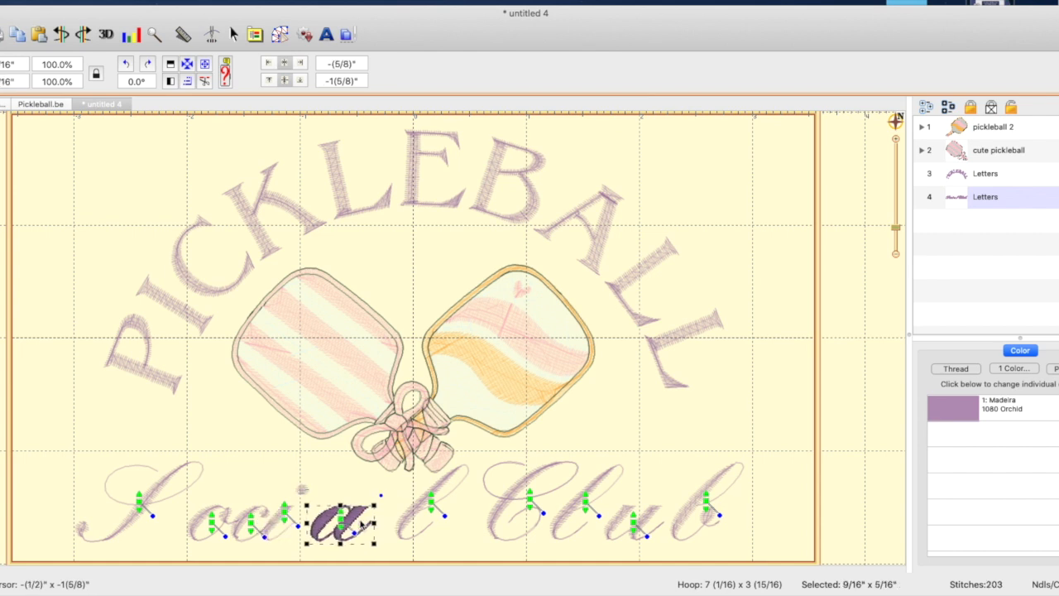
{"action": "key", "text": "Left"}
{"action": "key", "text": "Left"}
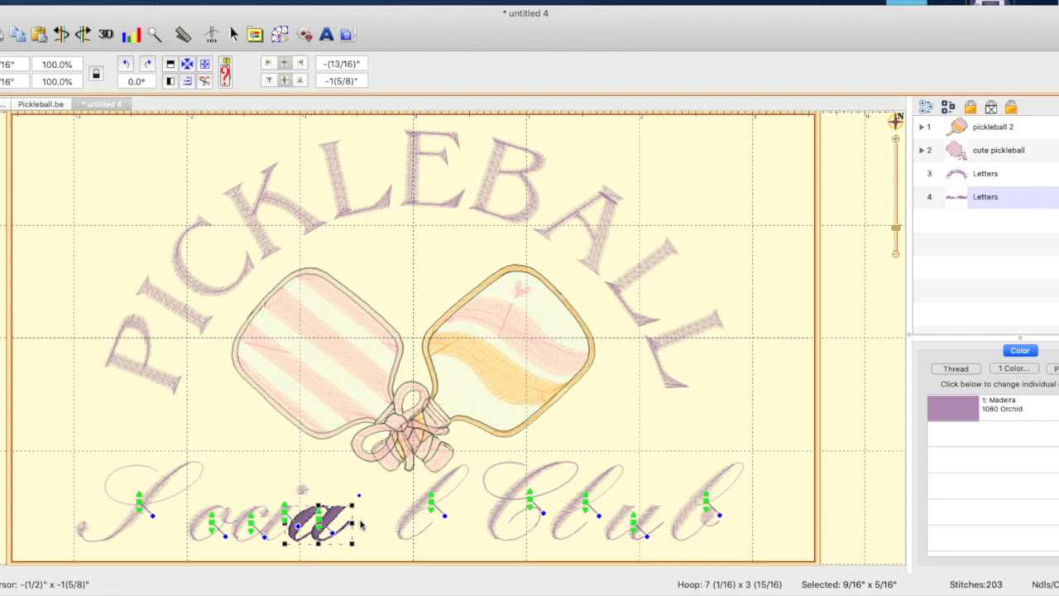
{"action": "left_click", "coordinate": [433, 506]}
{"action": "key", "text": "Left"}
{"action": "key", "text": "Left"}
{"action": "key", "text": "Left"}
{"action": "key", "text": "Left"}
{"action": "key", "text": "Left"}
{"action": "key", "text": "Left"}
{"action": "key", "text": "Left"}
{"action": "key", "text": "Left"}
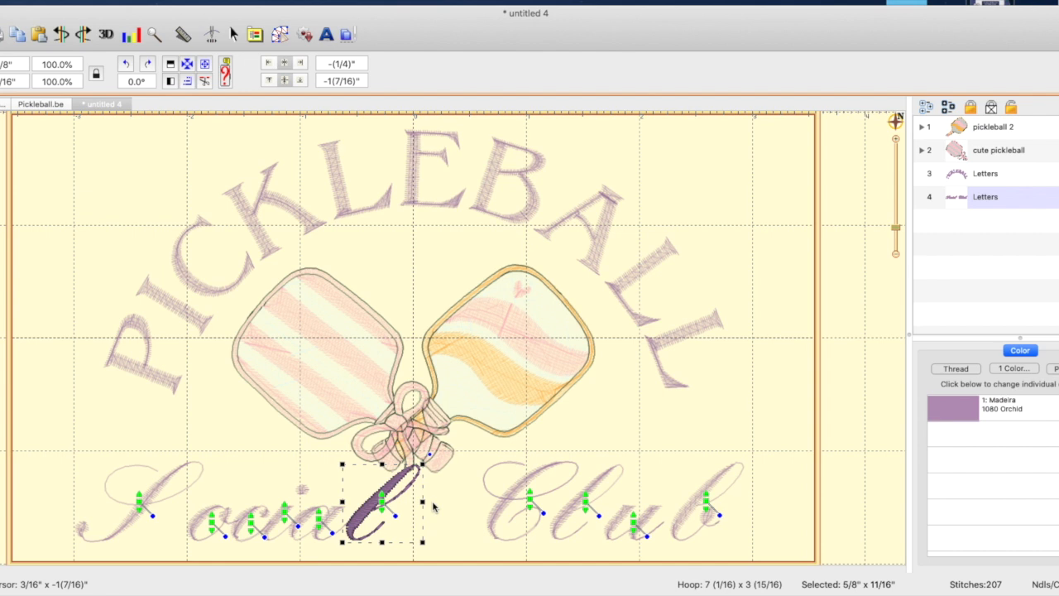
Shift the capital S of Social to the right so it sits close to the o
{"action": "left_click", "coordinate": [141, 506]}
{"action": "key", "text": "Right"}
{"action": "key", "text": "Right"}
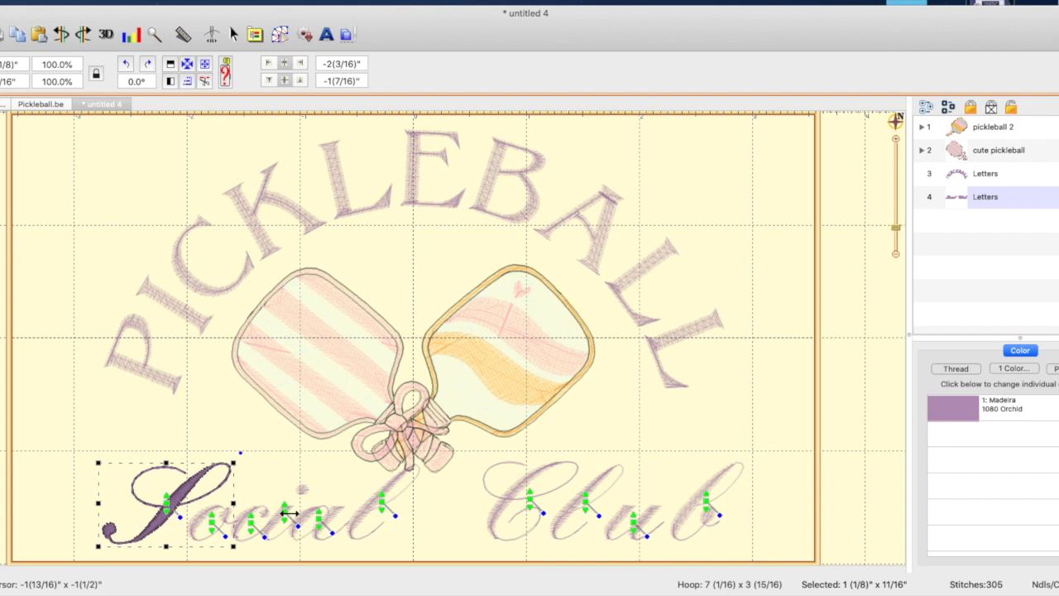
Shift the capital C of Club left to a horizontal position of about 7/8", closer to Social
{"action": "left_click", "coordinate": [534, 505]}
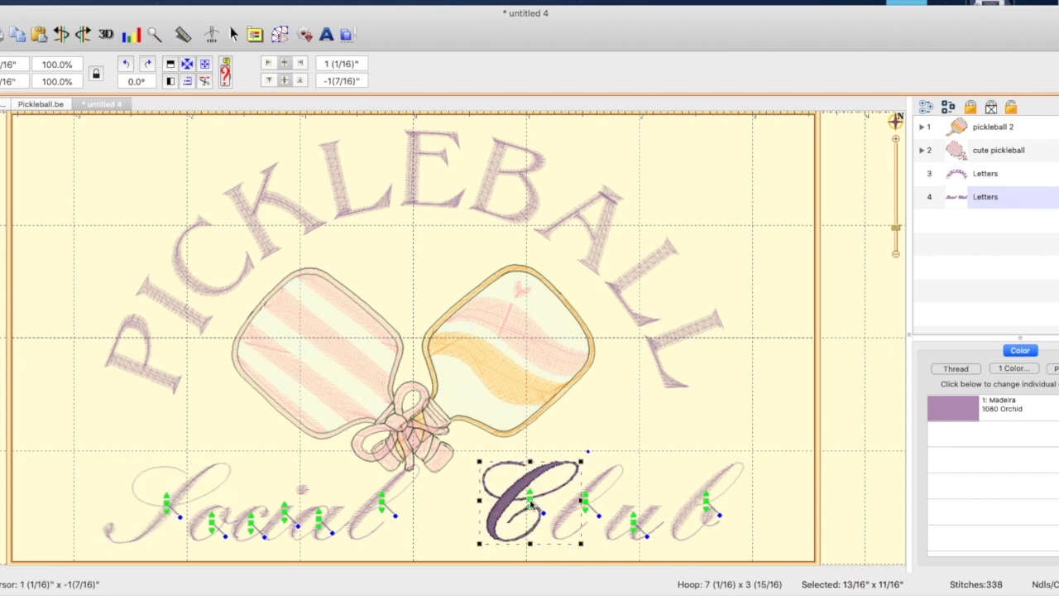
{"action": "left_click", "coordinate": [584, 506]}
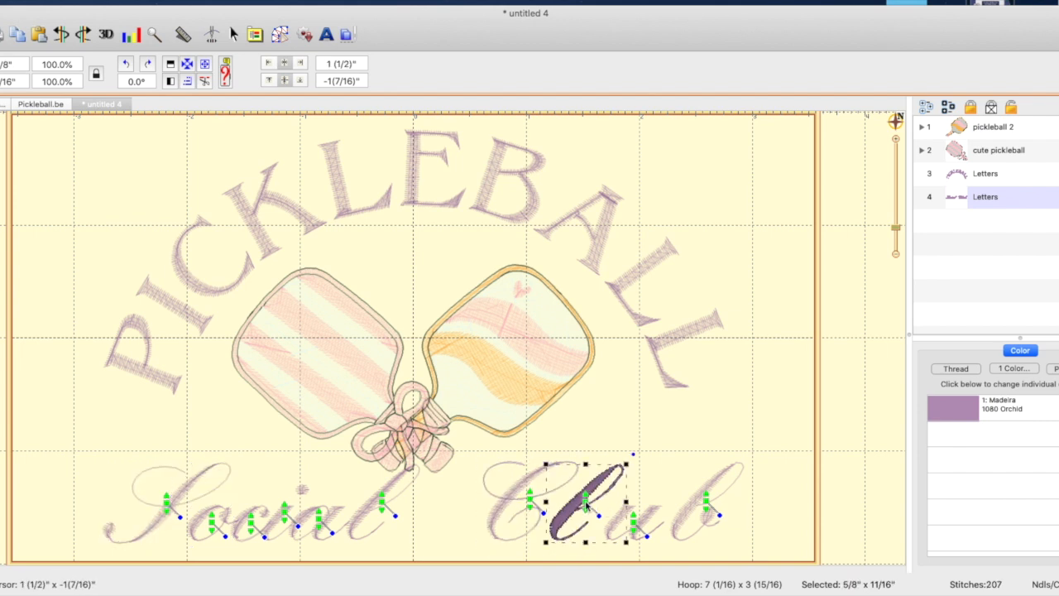
{"action": "left_click", "coordinate": [536, 501]}
{"action": "key", "text": "Left"}
{"action": "key", "text": "Left"}
{"action": "key", "text": "Left"}
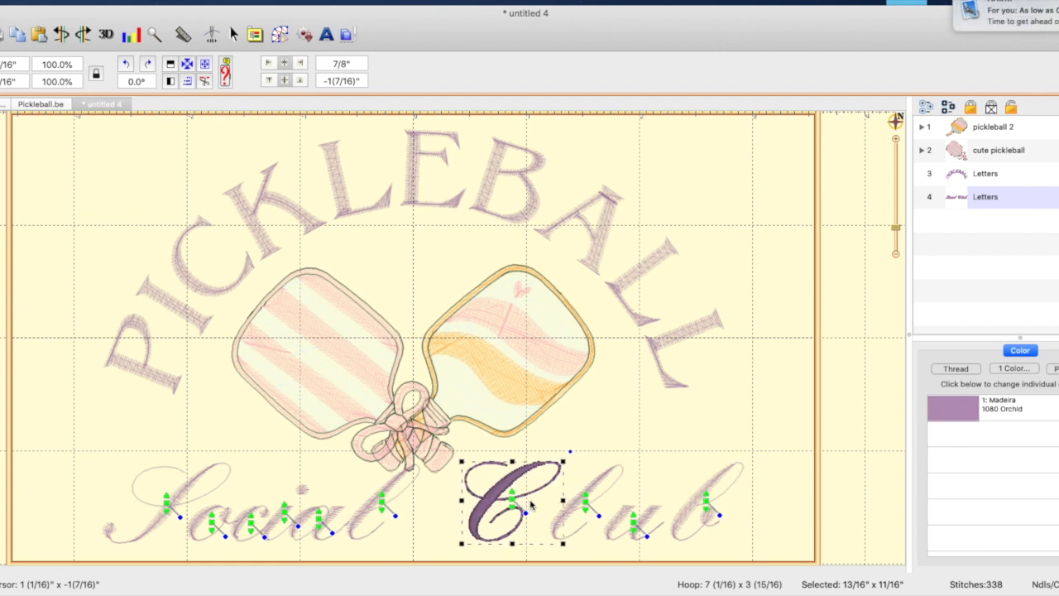
Shift the letters l, u and b of Club to the left so the word connects after its capital C
{"action": "left_click", "coordinate": [585, 508]}
{"action": "key", "text": "Left"}
{"action": "key", "text": "Left"}
{"action": "key", "text": "Left"}
{"action": "key", "text": "Left"}
{"action": "key", "text": "Left"}
{"action": "left_click", "coordinate": [634, 522]}
{"action": "key", "text": "Left"}
{"action": "key", "text": "Left"}
{"action": "key", "text": "Left"}
{"action": "key", "text": "Left"}
{"action": "key", "text": "Left"}
{"action": "key", "text": "Left"}
{"action": "key", "text": "Left"}
{"action": "key", "text": "Left"}
{"action": "key", "text": "Left"}
{"action": "key", "text": "Left"}
{"action": "left_click", "coordinate": [708, 503]}
{"action": "key", "text": "Left"}
{"action": "key", "text": "Left"}
{"action": "key", "text": "Left"}
{"action": "key", "text": "Left"}
{"action": "key", "text": "Left"}
{"action": "key", "text": "Left"}
{"action": "key", "text": "Left"}
{"action": "key", "text": "Left"}
{"action": "key", "text": "Left"}
{"action": "key", "text": "Left"}
{"action": "key", "text": "Left"}
{"action": "key", "text": "Left"}
{"action": "left_click", "coordinate": [731, 506]}
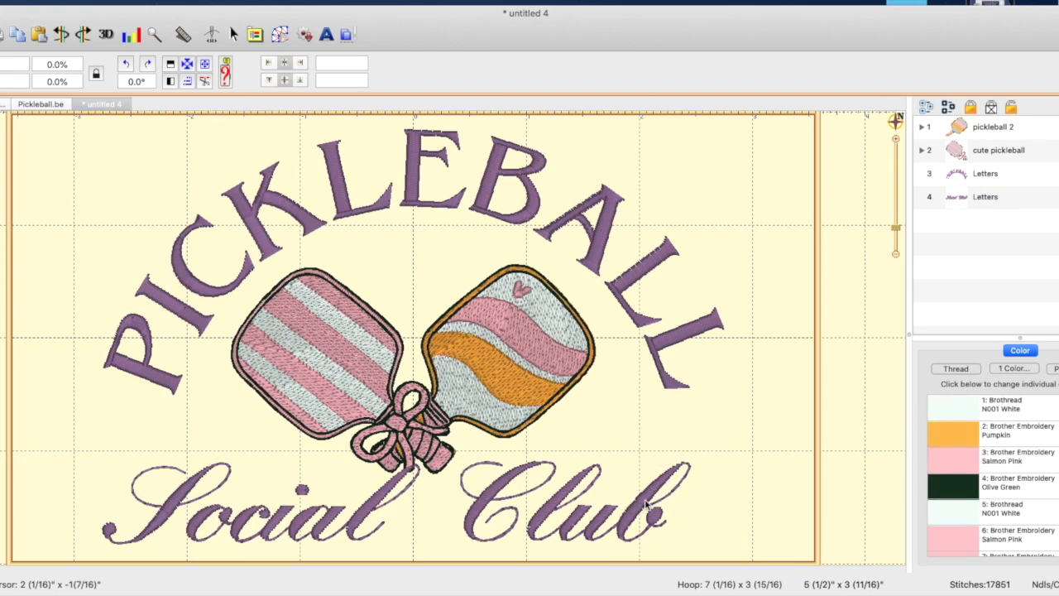
Scale the whole Social Club lettering proportionally to about 83.6% and place it horizontally centered below the paddles at about -1 9/16"
{"action": "left_click", "coordinate": [672, 506]}
{"action": "left_click_drag", "start_coordinate": [699, 455], "coordinate": [583, 512]}
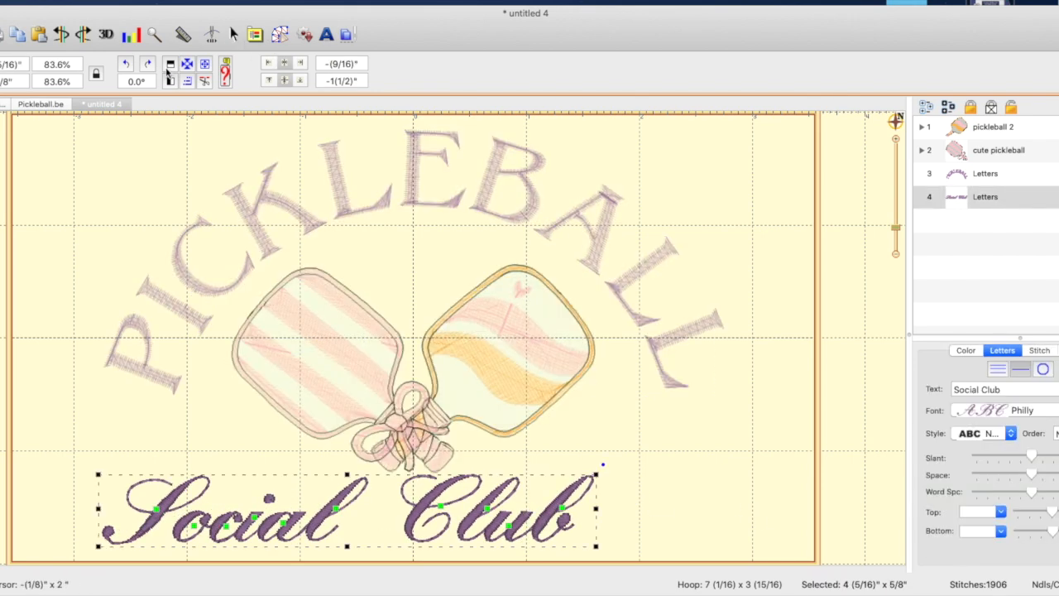
{"action": "left_click", "coordinate": [187, 66]}
{"action": "key", "text": "Down"}
{"action": "key", "text": "Down"}
{"action": "key", "text": "Down"}
{"action": "key", "text": "Down"}
{"action": "key", "text": "Down"}
{"action": "key", "text": "Down"}
{"action": "key", "text": "Down"}
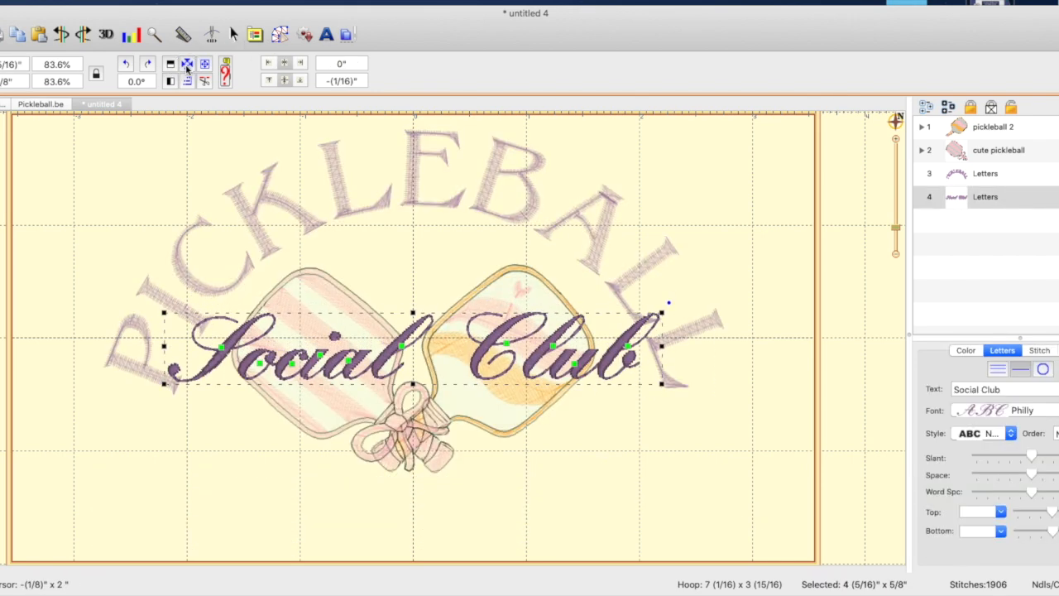
{"action": "key", "text": "Down"}
{"action": "key", "text": "Down"}
{"action": "key", "text": "Down"}
{"action": "key", "text": "Down"}
{"action": "key", "text": "Down"}
{"action": "key", "text": "Down"}
{"action": "key", "text": "Down"}
{"action": "key", "text": "Down"}
{"action": "key", "text": "Down"}
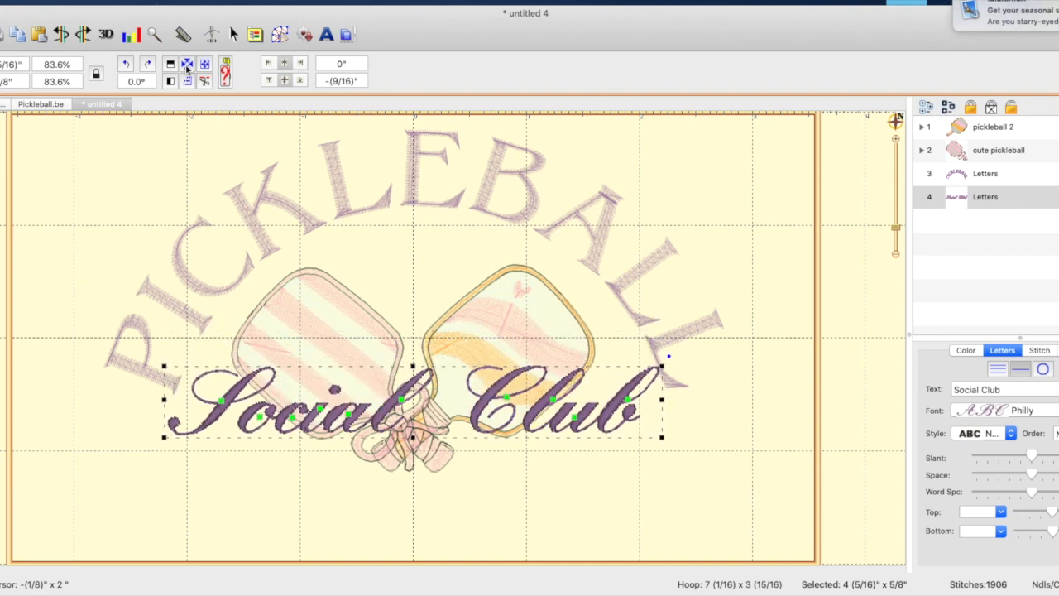
{"action": "key", "text": "Down"}
{"action": "key", "text": "Down"}
{"action": "key", "text": "Down"}
{"action": "key", "text": "Down"}
{"action": "key", "text": "Down"}
{"action": "key", "text": "Down"}
{"action": "key", "text": "Down"}
{"action": "key", "text": "Down"}
{"action": "key", "text": "Down"}
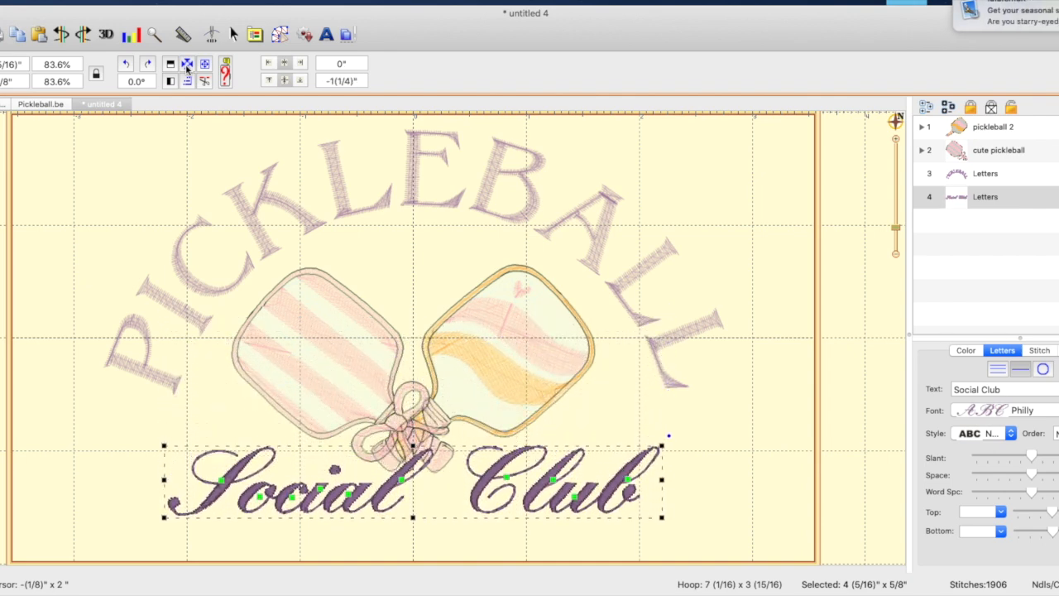
{"action": "key", "text": "Down"}
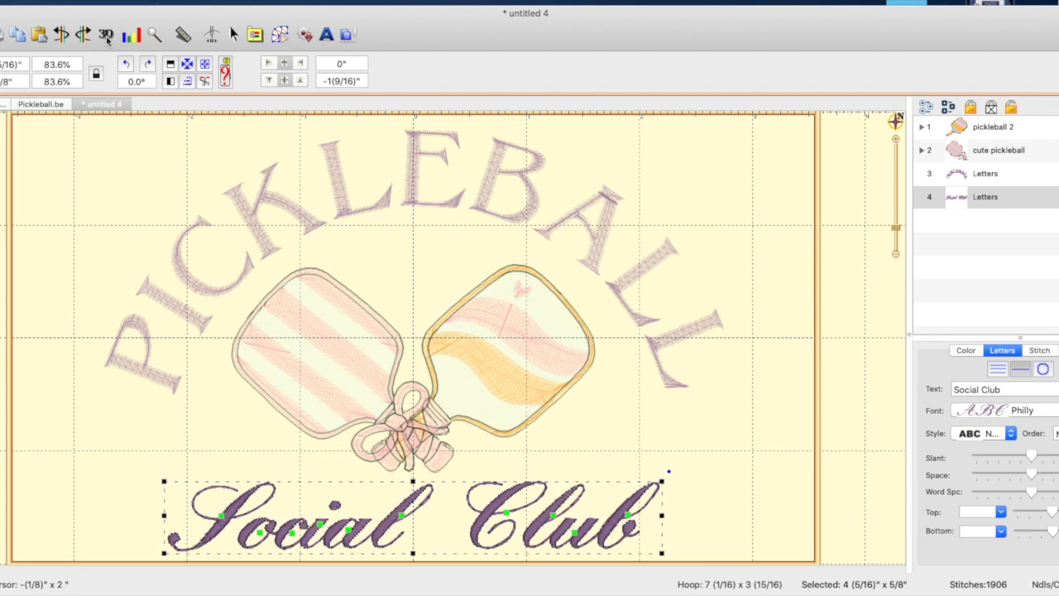
After viewing the Pickleball.be ball, start a new design and draw a circle about 1 9/16" by 1 7/16" with fill stitching
{"action": "left_click", "coordinate": [37, 103]}
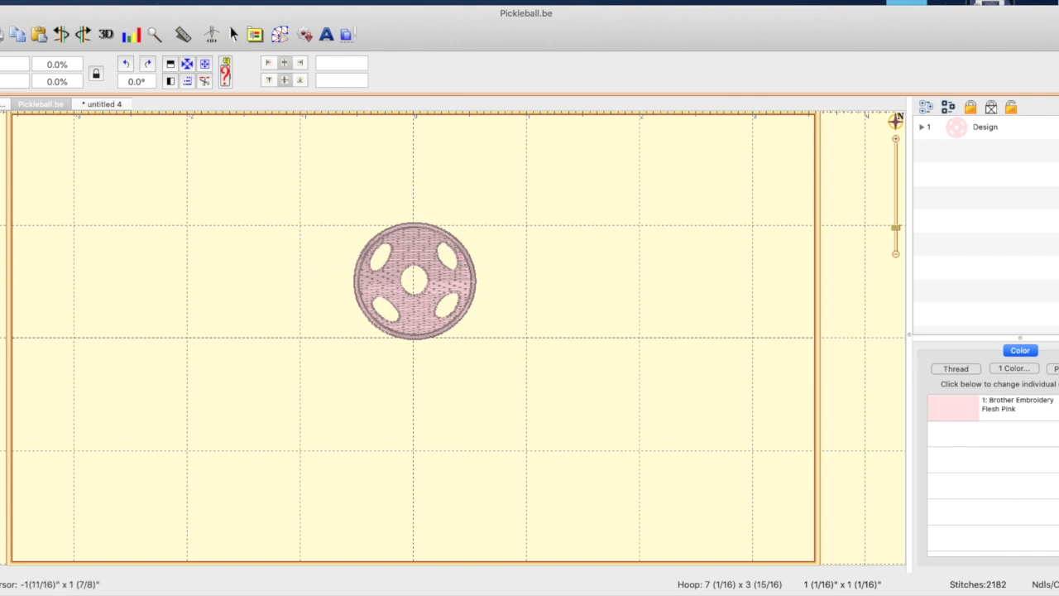
{"action": "key", "text": "super+n"}
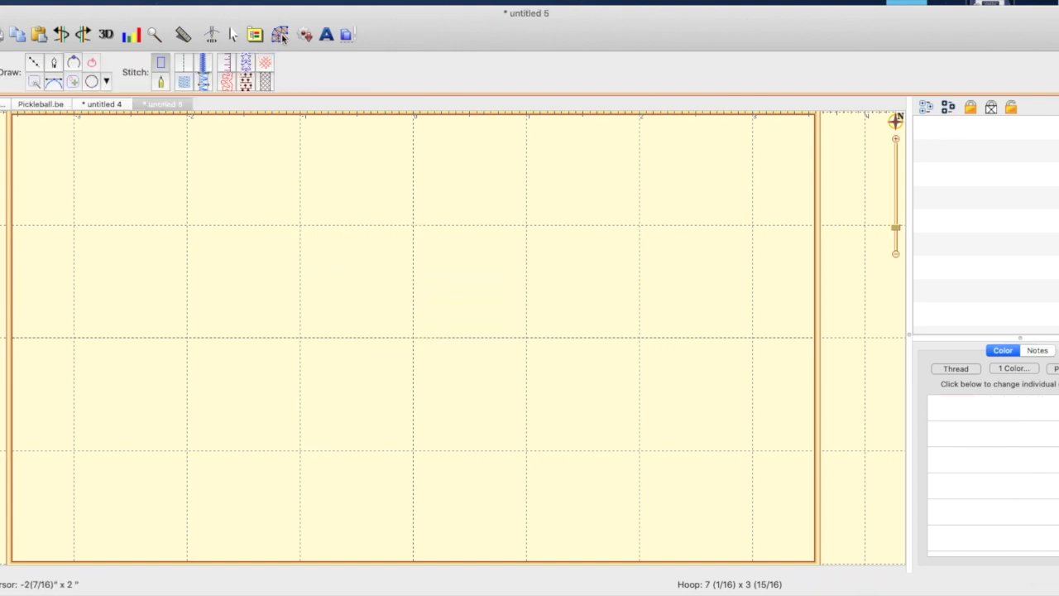
{"action": "left_click", "coordinate": [92, 82]}
{"action": "left_click_drag", "start_coordinate": [351, 271], "coordinate": [524, 427]}
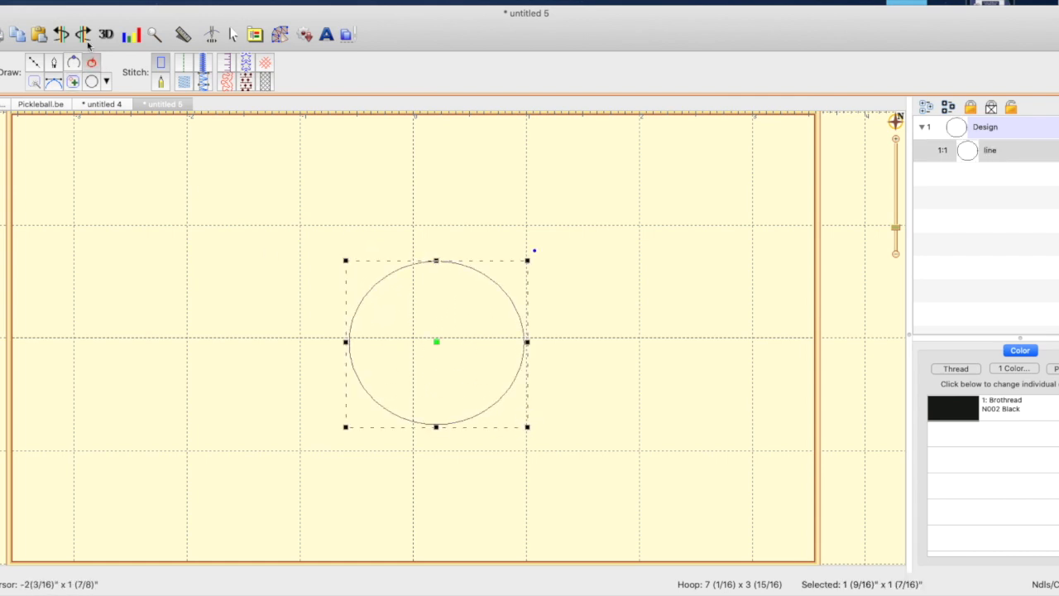
{"action": "left_click", "coordinate": [184, 83]}
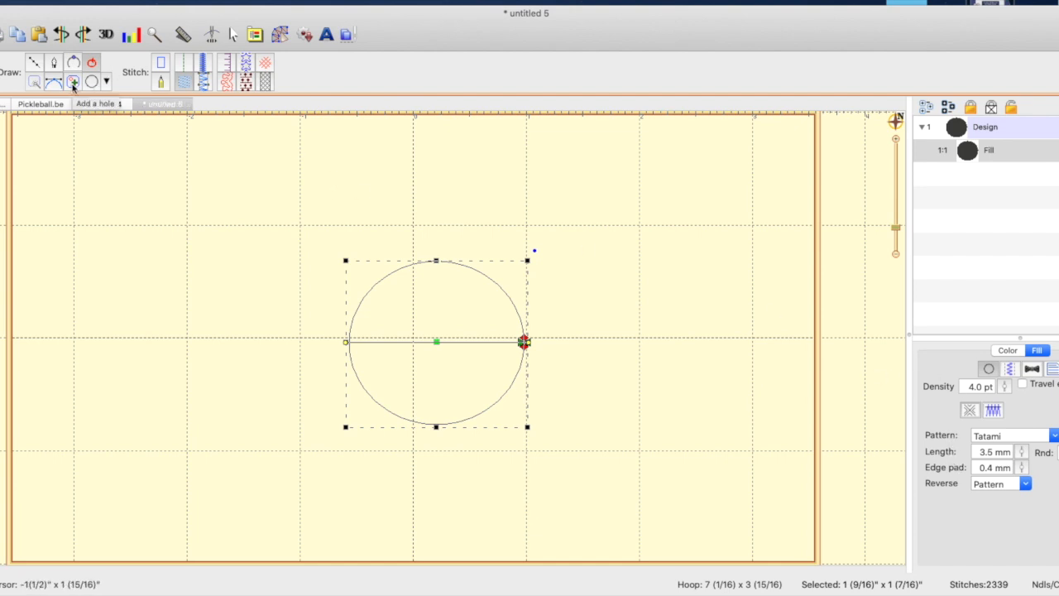
Add a small round hole inside the filled circle, near its upper-right edge
{"action": "left_click", "coordinate": [73, 83]}
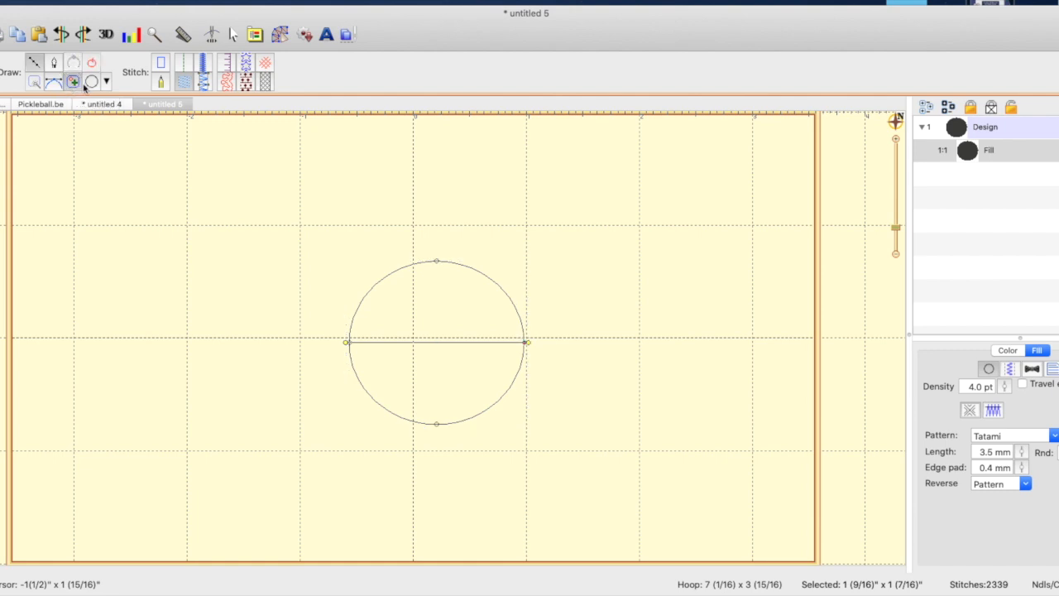
{"action": "left_click", "coordinate": [93, 87]}
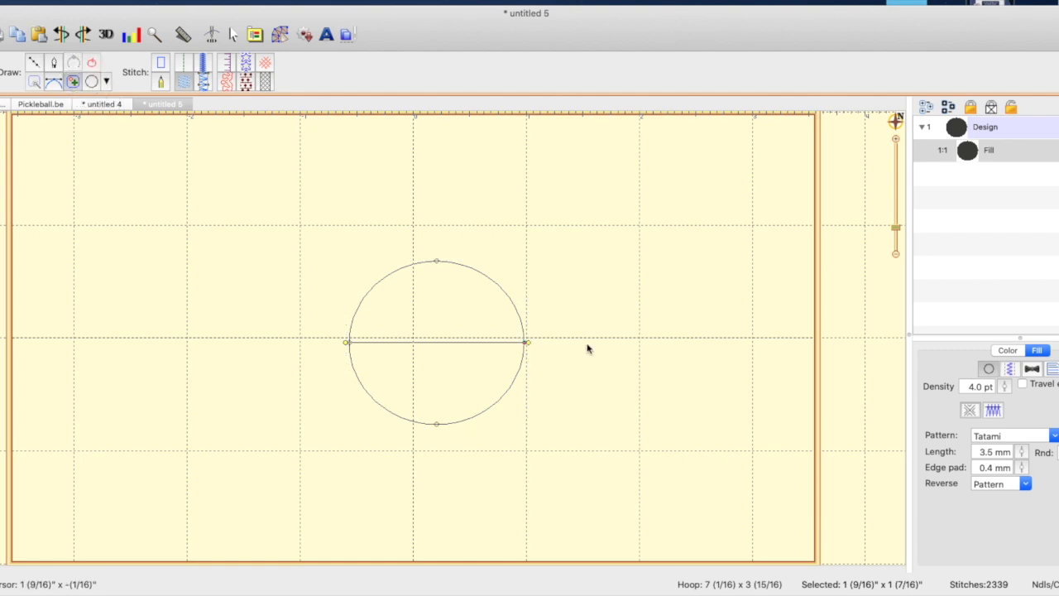
{"action": "left_click_drag", "start_coordinate": [456, 286], "coordinate": [501, 336]}
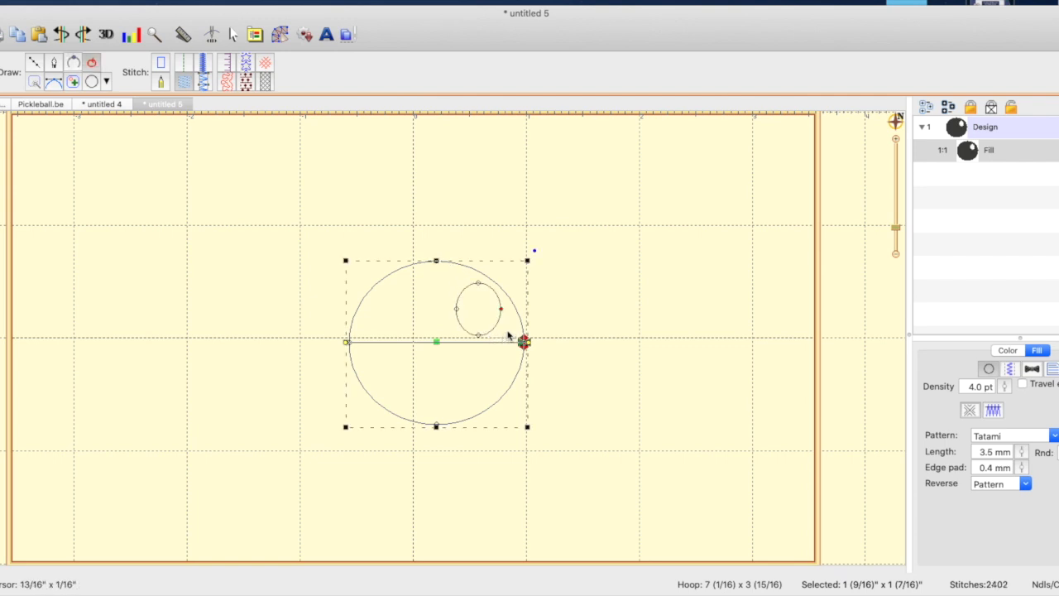
Reshape the small hole into an elongated oval slanting down to the right by adjusting its points and curve handles
{"action": "left_click", "coordinate": [478, 285]}
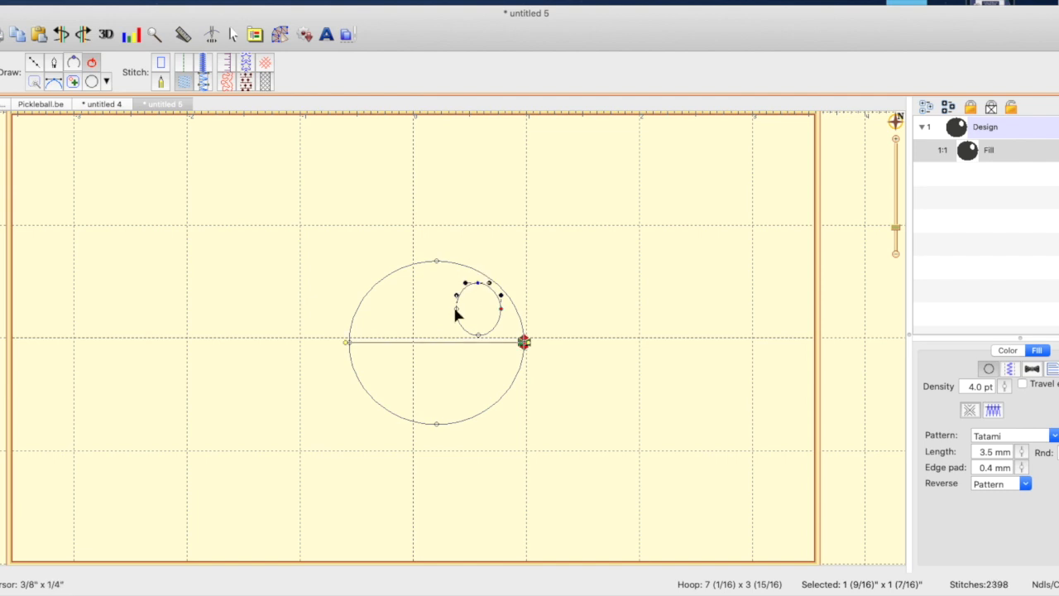
{"action": "left_click_drag", "start_coordinate": [456, 309], "coordinate": [507, 323]}
{"action": "left_click_drag", "start_coordinate": [479, 284], "coordinate": [458, 323]}
{"action": "left_click_drag", "start_coordinate": [459, 324], "coordinate": [452, 283]}
{"action": "left_click", "coordinate": [506, 323]}
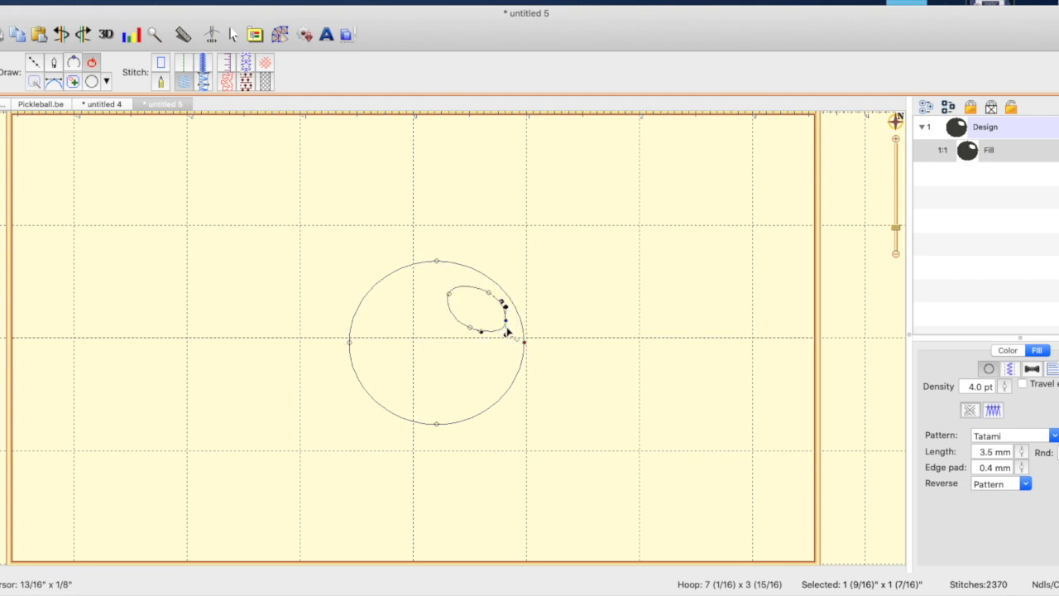
{"action": "mouse_move", "coordinate": [505, 334]}
{"action": "left_mouse_down"}
{"action": "mouse_move", "coordinate": [487, 300]}
{"action": "mouse_move", "coordinate": [476, 318]}
{"action": "mouse_move", "coordinate": [479, 329]}
{"action": "mouse_move", "coordinate": [509, 314]}
{"action": "left_mouse_up"}
{"action": "left_click", "coordinate": [487, 298]}
{"action": "left_click_drag", "start_coordinate": [452, 298], "coordinate": [458, 280]}
{"action": "left_click", "coordinate": [486, 353]}
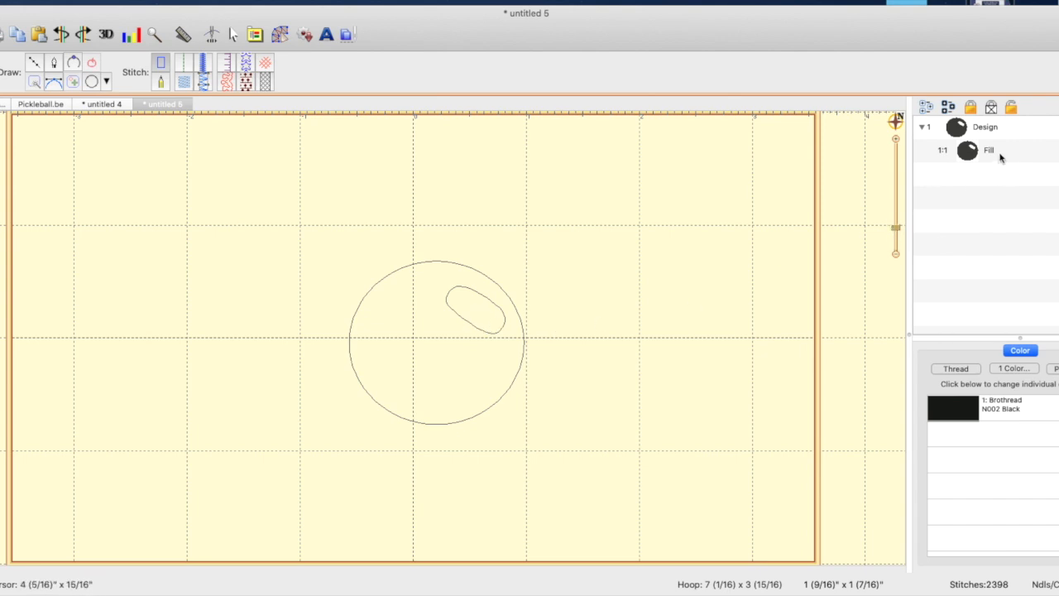
{"action": "left_click", "coordinate": [507, 333]}
{"action": "left_click", "coordinate": [1033, 125]}
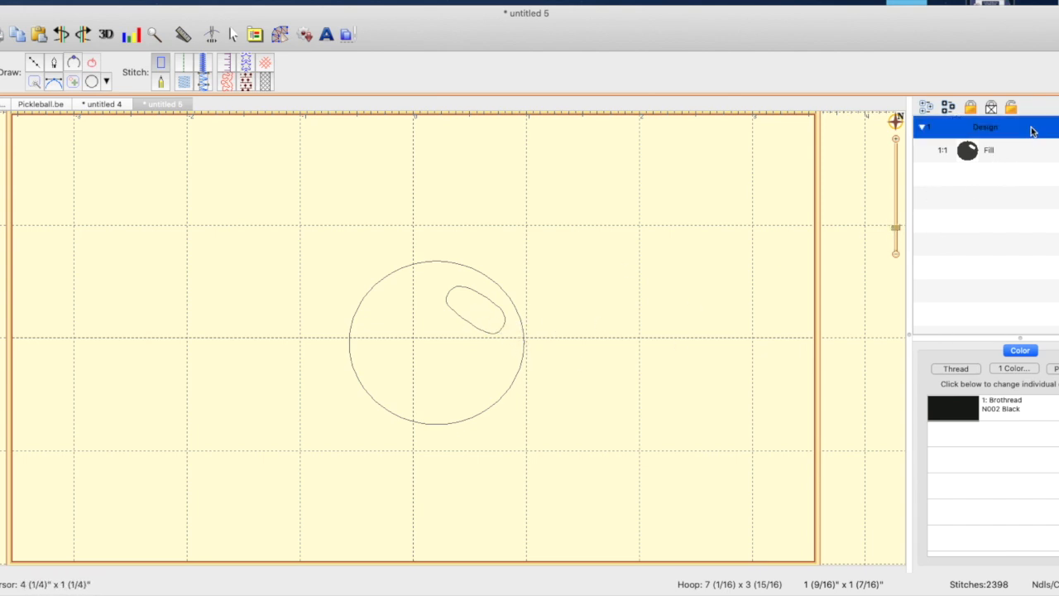
{"action": "left_click", "coordinate": [499, 327]}
{"action": "left_click", "coordinate": [501, 327]}
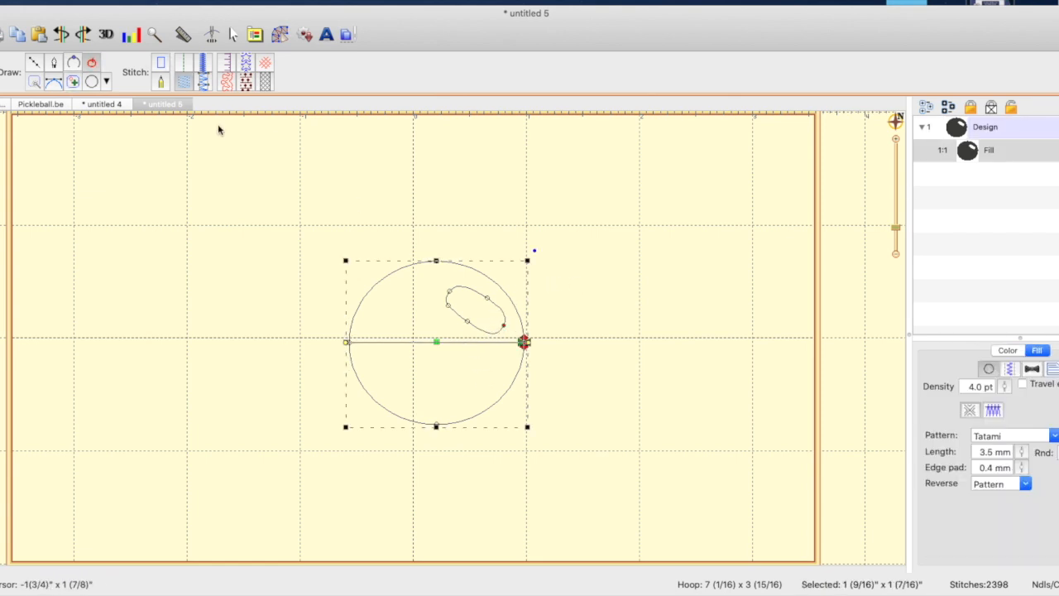
Compare with the hole layout in Pickleball.be and add a small round hole at the center of the filled circle
{"action": "left_click", "coordinate": [49, 103]}
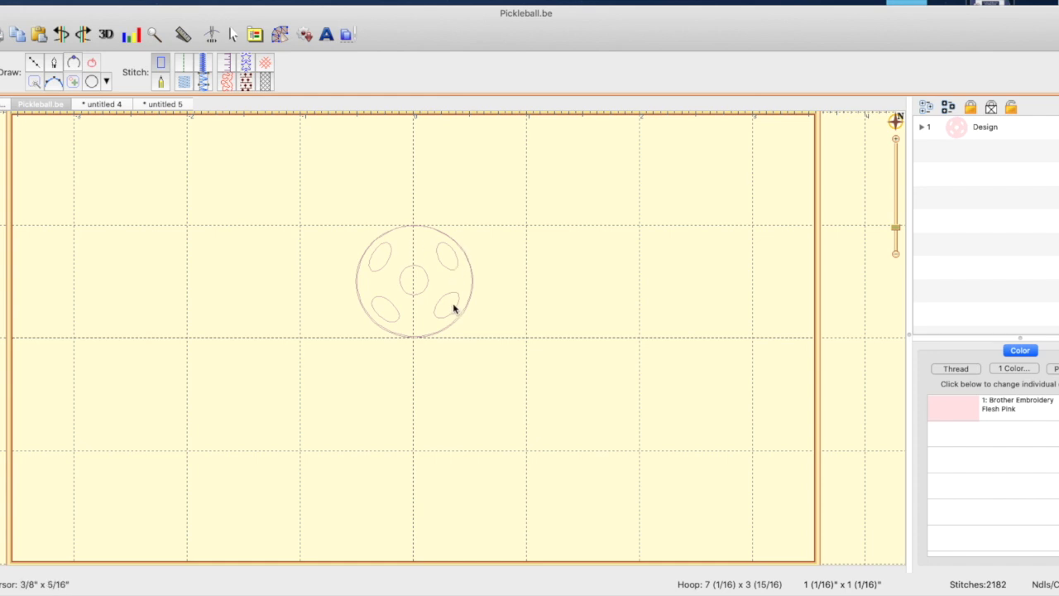
{"action": "left_click", "coordinate": [90, 84]}
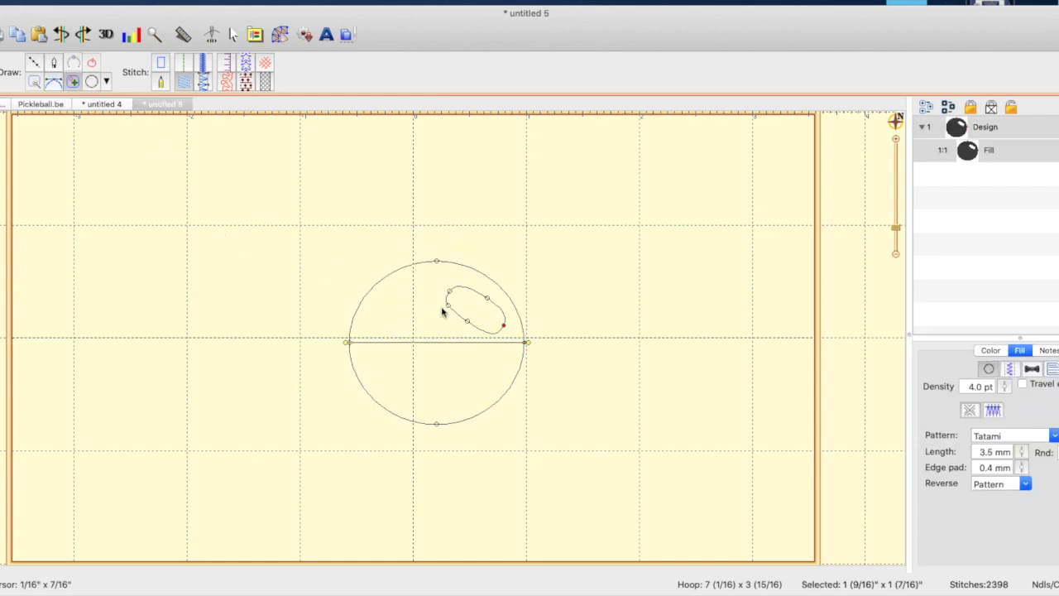
{"action": "left_click_drag", "start_coordinate": [417, 326], "coordinate": [459, 369]}
{"action": "left_click", "coordinate": [638, 384]}
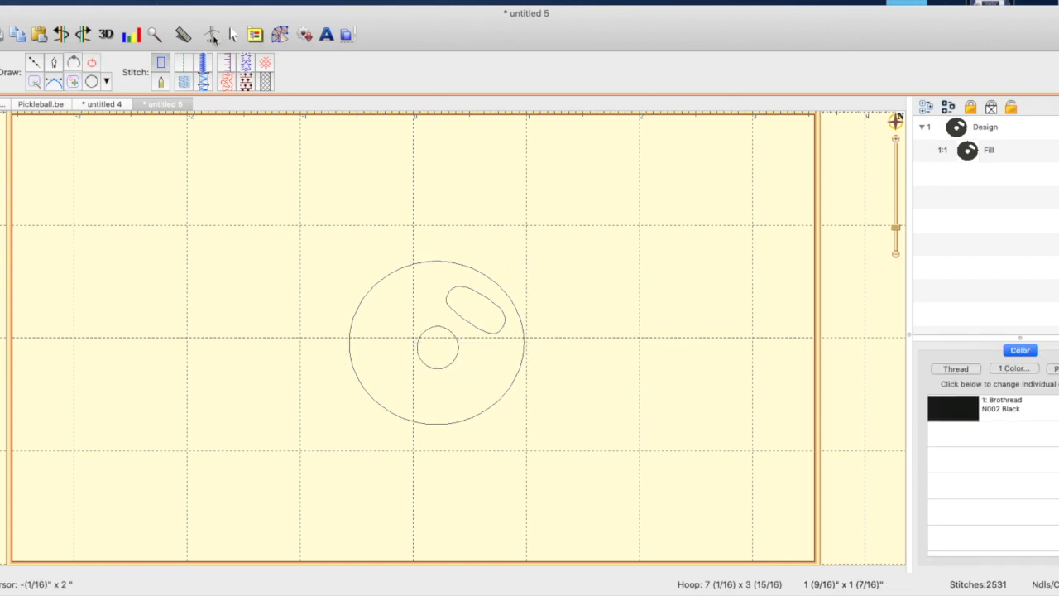
Preview the stitch simulation of the filled circle with its holes, and center the shape in the hoop
{"action": "left_click", "coordinate": [212, 35]}
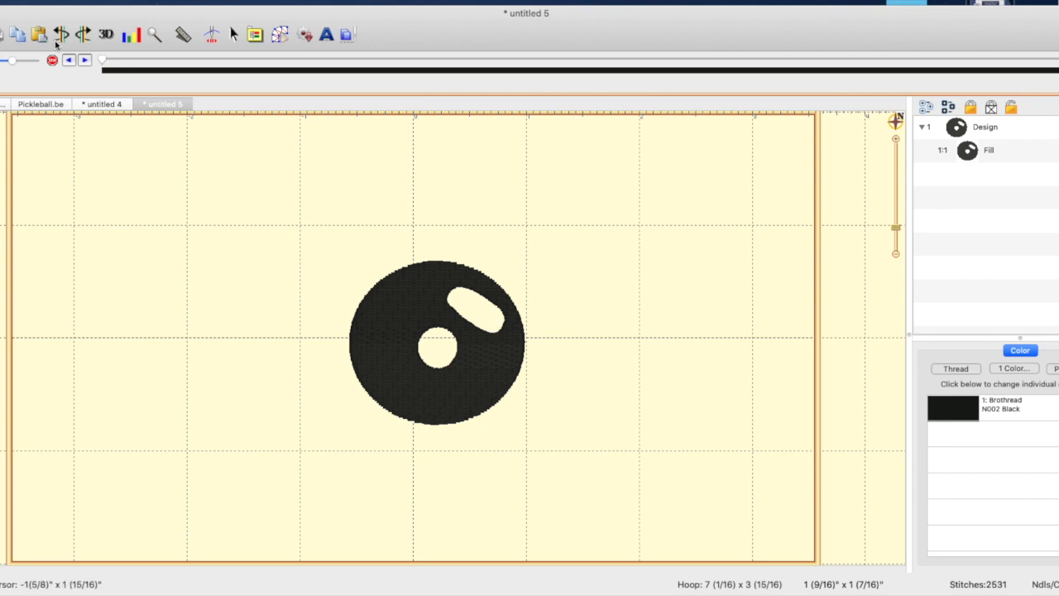
{"action": "mouse_move", "coordinate": [104, 70]}
{"action": "left_mouse_down"}
{"action": "mouse_move", "coordinate": [118, 59]}
{"action": "mouse_move", "coordinate": [179, 59]}
{"action": "mouse_move", "coordinate": [514, 78]}
{"action": "mouse_move", "coordinate": [528, 73]}
{"action": "mouse_move", "coordinate": [521, 59]}
{"action": "mouse_move", "coordinate": [1028, 83]}
{"action": "mouse_move", "coordinate": [1030, 60]}
{"action": "mouse_move", "coordinate": [99, 73]}
{"action": "left_mouse_up"}
{"action": "left_click", "coordinate": [257, 36]}
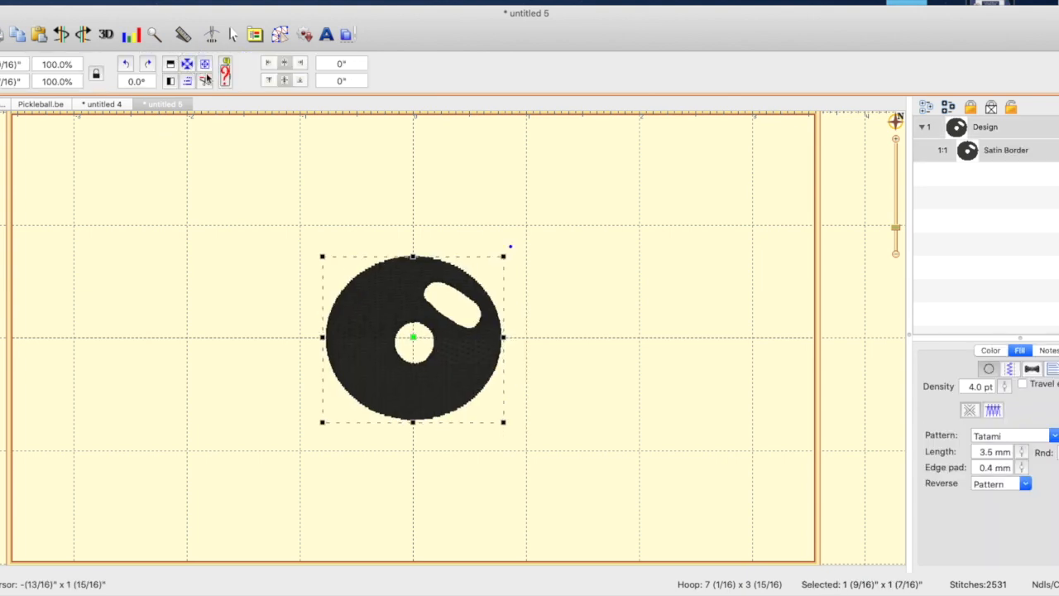
Draw a satin border circle, 1.0 mm wide and about 1 5/8" by 1 1/2", around the filled ball's outer edge
{"action": "left_click", "coordinate": [273, 39]}
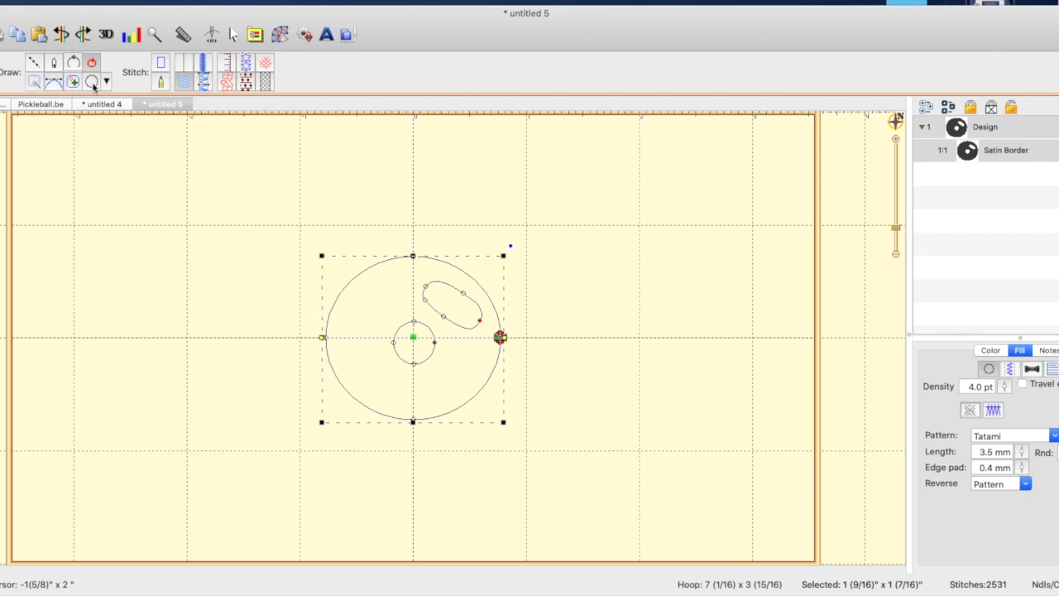
{"action": "left_click", "coordinate": [74, 187]}
{"action": "left_click", "coordinate": [91, 83]}
{"action": "left_click", "coordinate": [204, 65]}
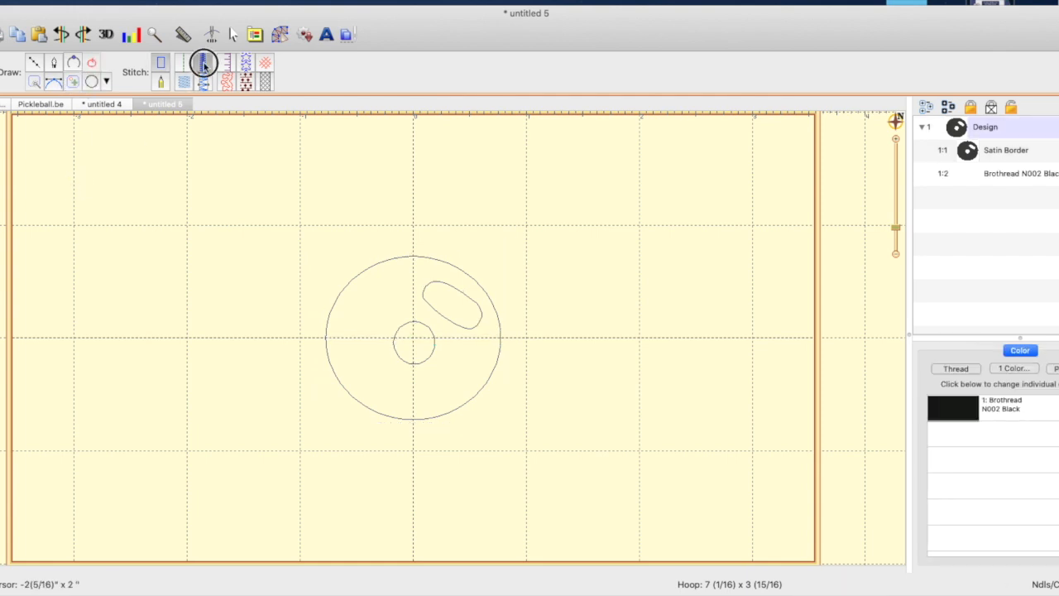
{"action": "left_click_drag", "start_coordinate": [340, 257], "coordinate": [504, 423]}
{"action": "left_click_drag", "start_coordinate": [339, 337], "coordinate": [321, 338]}
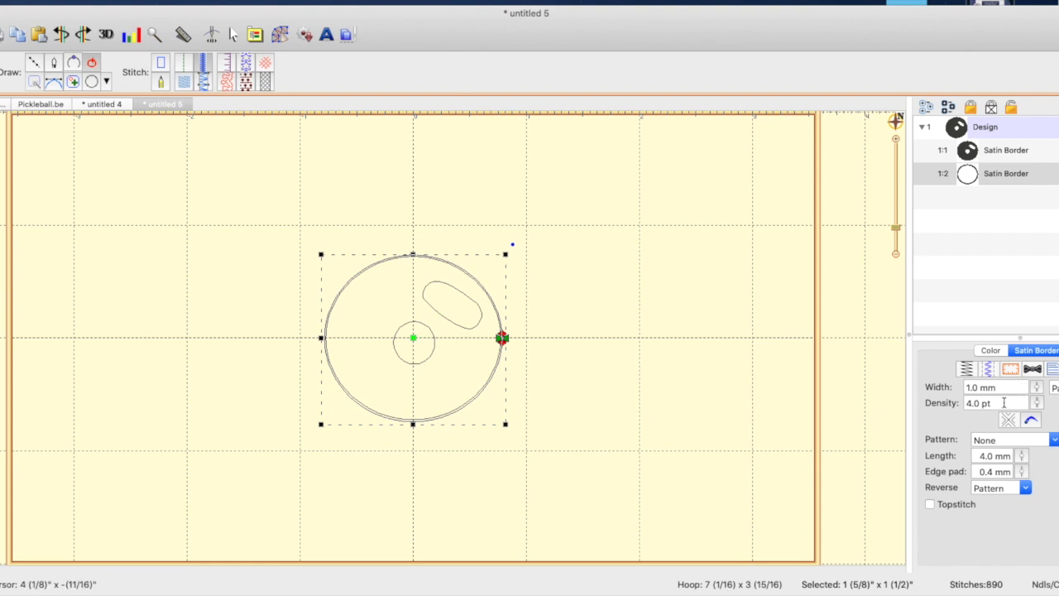
{"action": "left_click", "coordinate": [670, 387]}
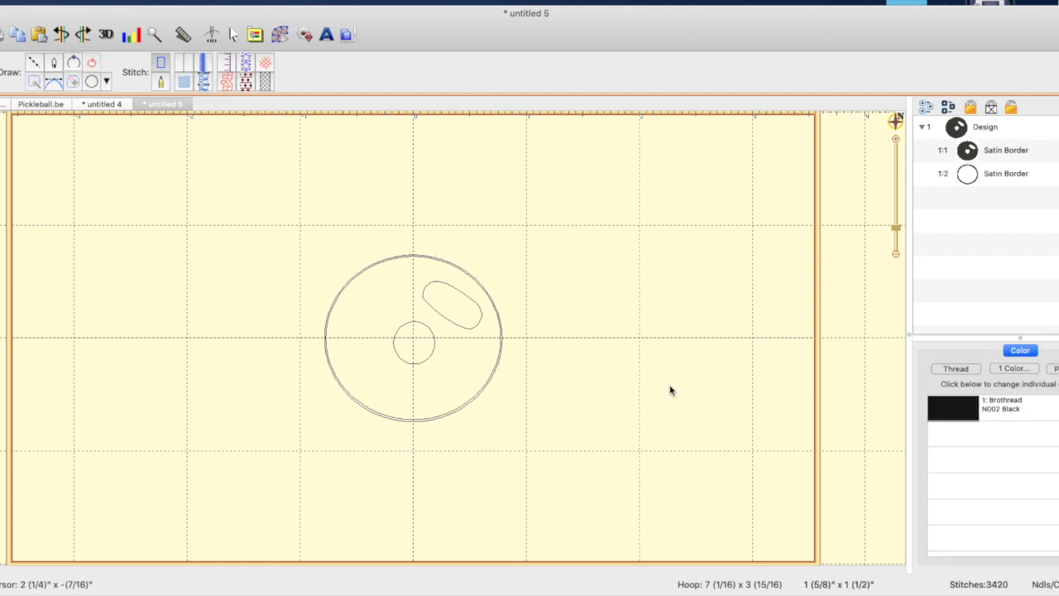
Play the stitch simulation of the bordered practice ball and of the Pickleball.be ball to compare their sewing order
{"action": "left_click", "coordinate": [212, 36]}
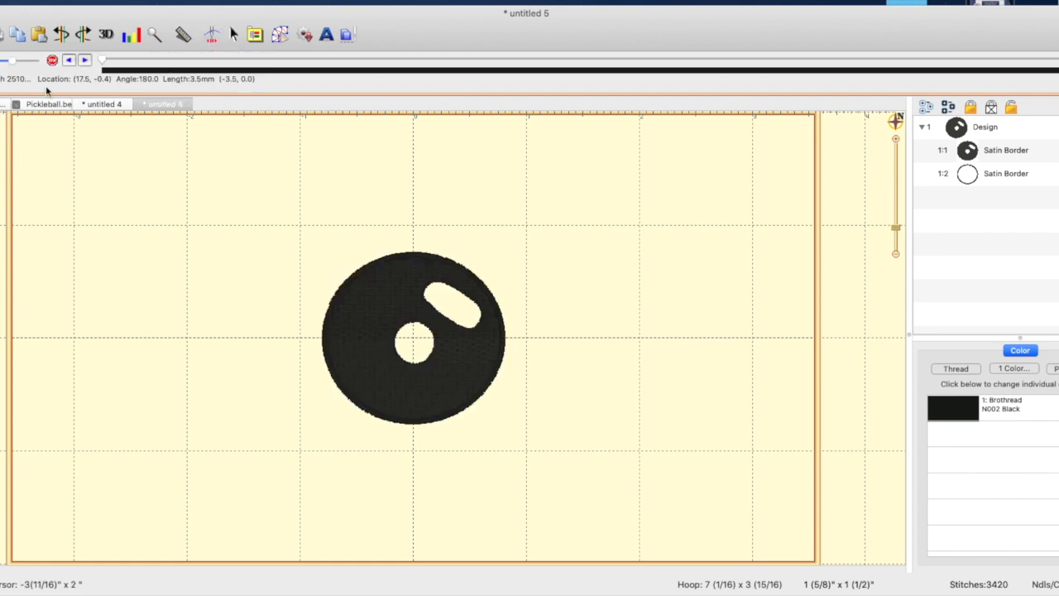
{"action": "mouse_move", "coordinate": [103, 60]}
{"action": "left_mouse_down"}
{"action": "mouse_move", "coordinate": [523, 98]}
{"action": "mouse_move", "coordinate": [548, 59]}
{"action": "mouse_move", "coordinate": [829, 89]}
{"action": "mouse_move", "coordinate": [905, 64]}
{"action": "mouse_move", "coordinate": [1057, 76]}
{"action": "left_mouse_up"}
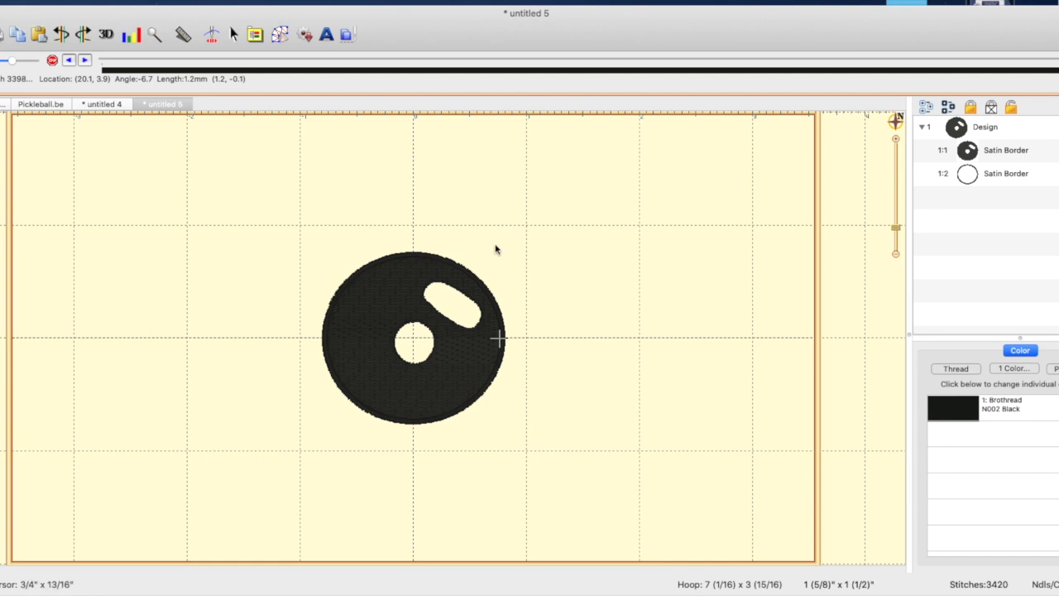
{"action": "left_click", "coordinate": [42, 104]}
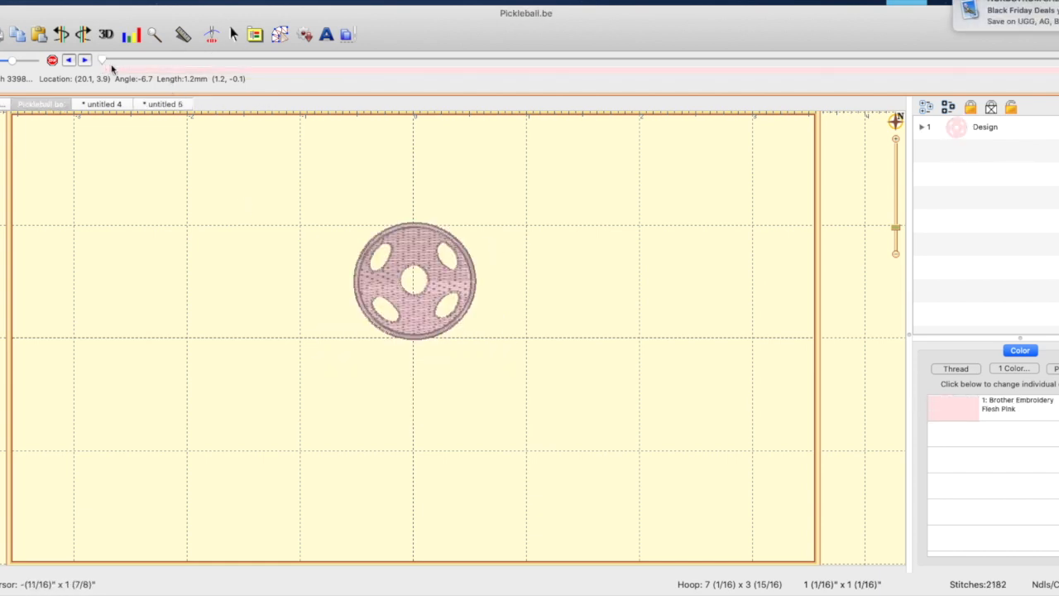
{"action": "left_click_drag", "start_coordinate": [103, 62], "coordinate": [1058, 69]}
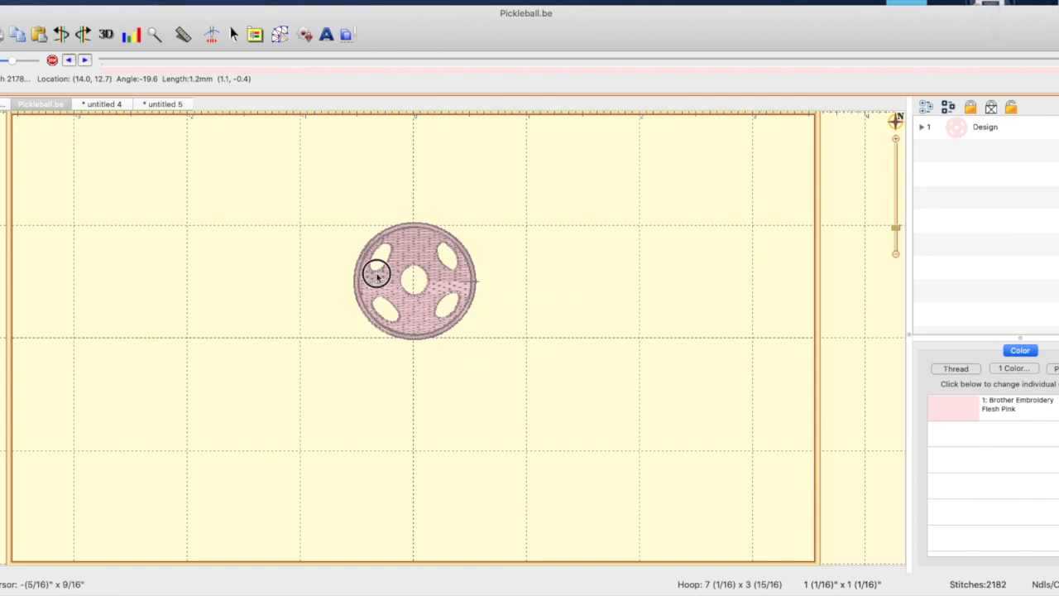
Copy the ball's Fill object from Pickleball.be, and close the untitled 5 practice design without saving
{"action": "left_click", "coordinate": [378, 278]}
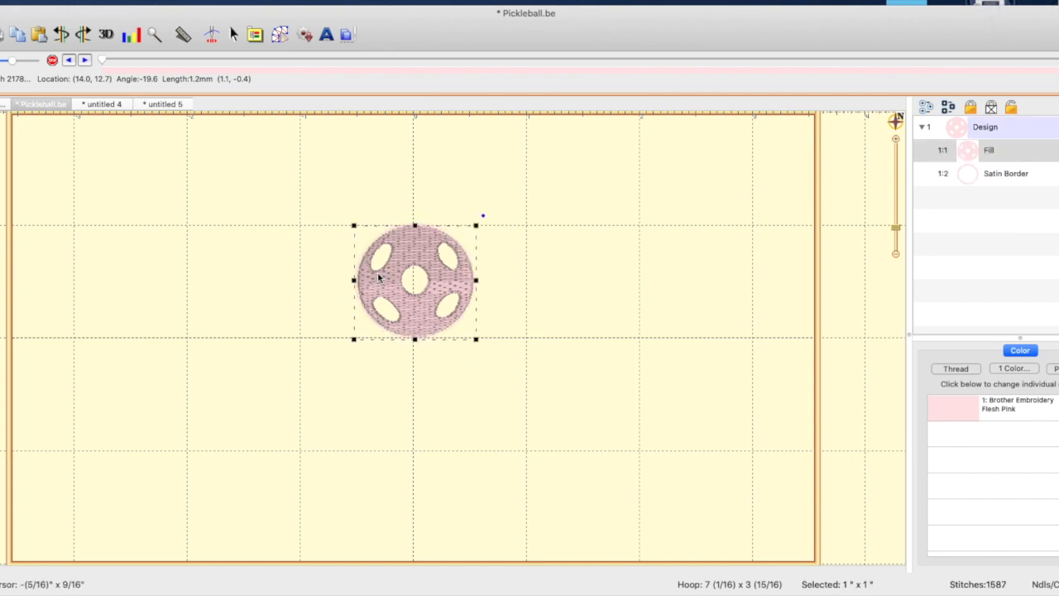
{"action": "left_click", "coordinate": [155, 106]}
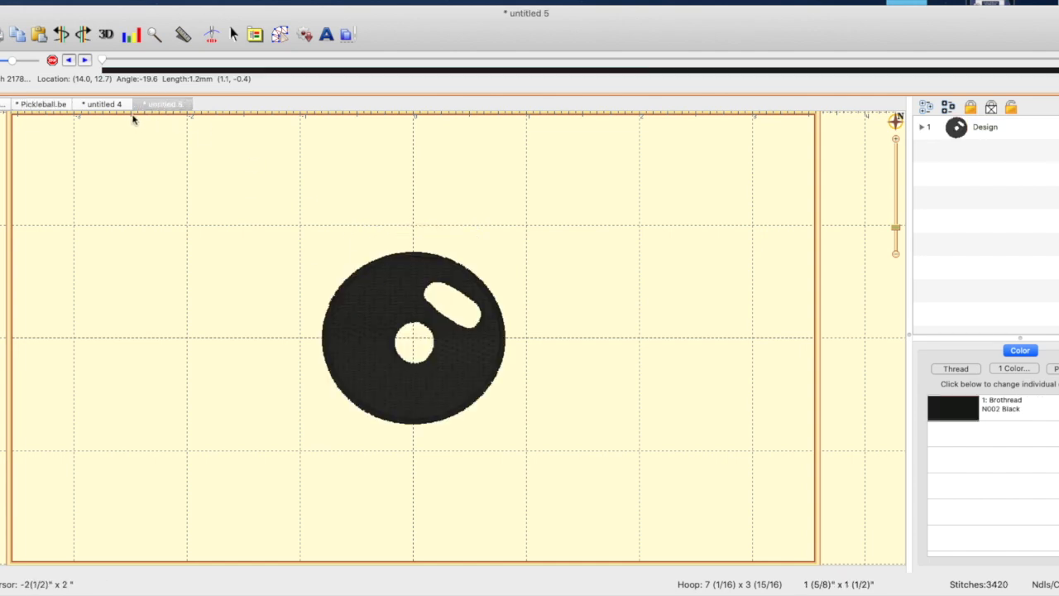
{"action": "left_click", "coordinate": [139, 105]}
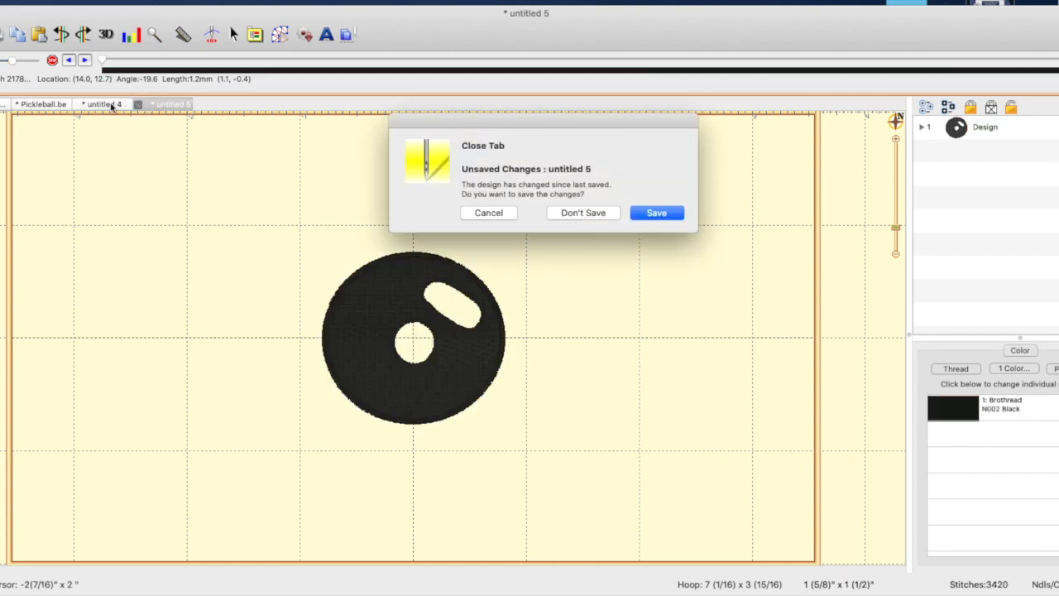
{"action": "left_click", "coordinate": [583, 212]}
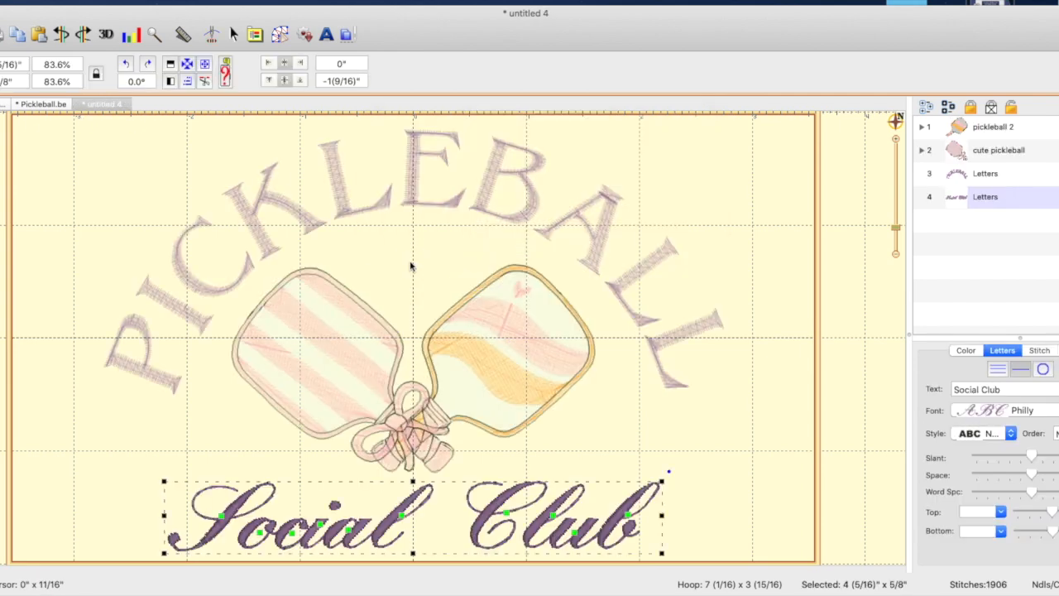
Paste the pickleball fill into the towel design and scale it proportionally to about 67.8%
{"action": "left_click", "coordinate": [410, 266]}
{"action": "key", "text": "super+v"}
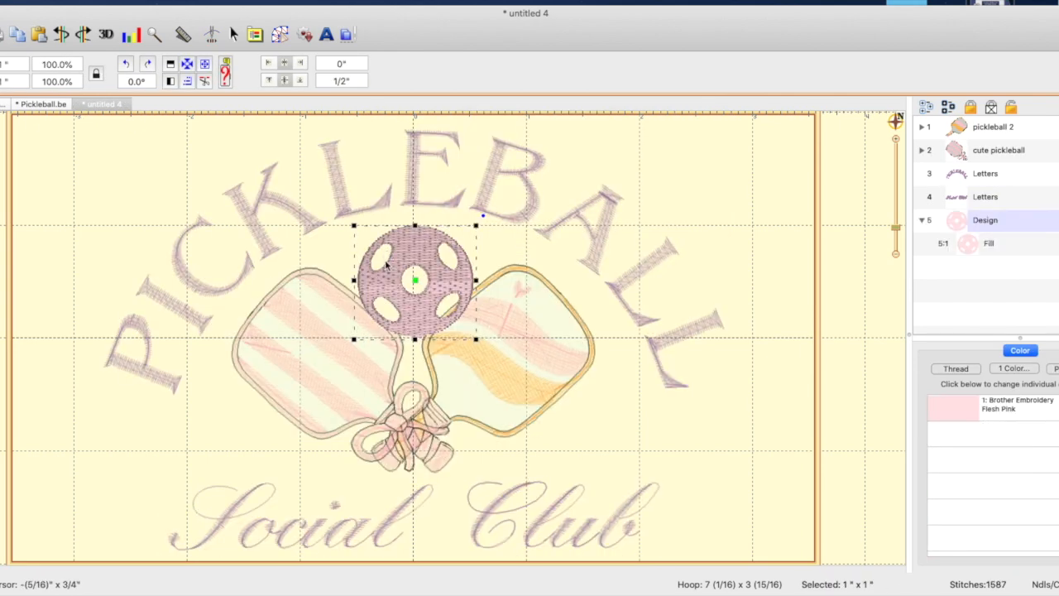
{"action": "left_click_drag", "start_coordinate": [476, 338], "coordinate": [439, 305]}
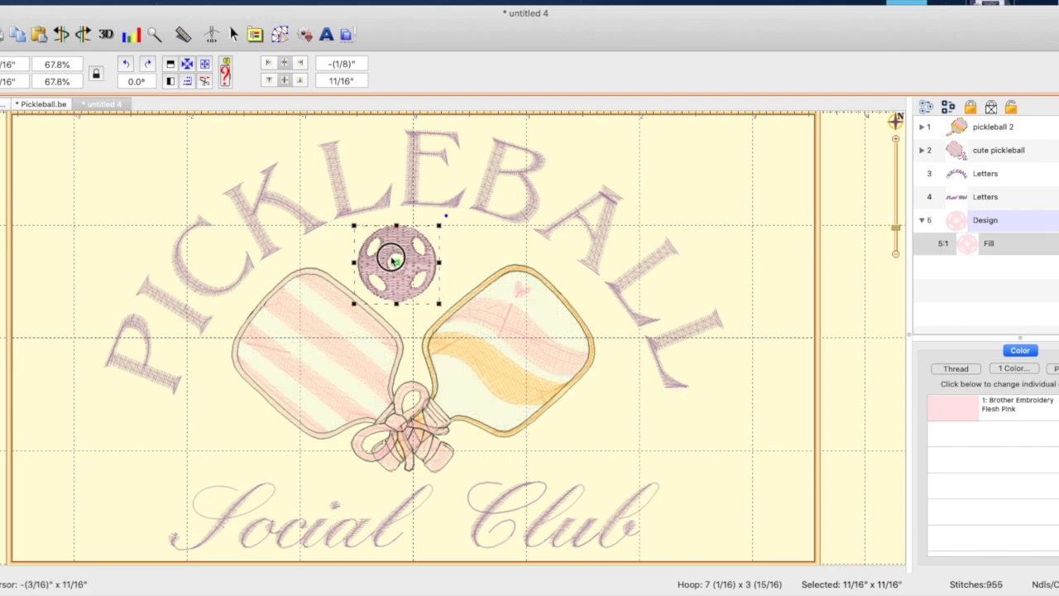
Center the pickleball in the hoop and raise it into the gap between the paddles and the arched PICKLEBALL lettering
{"action": "left_click_drag", "start_coordinate": [394, 262], "coordinate": [413, 261]}
{"action": "left_click", "coordinate": [187, 65]}
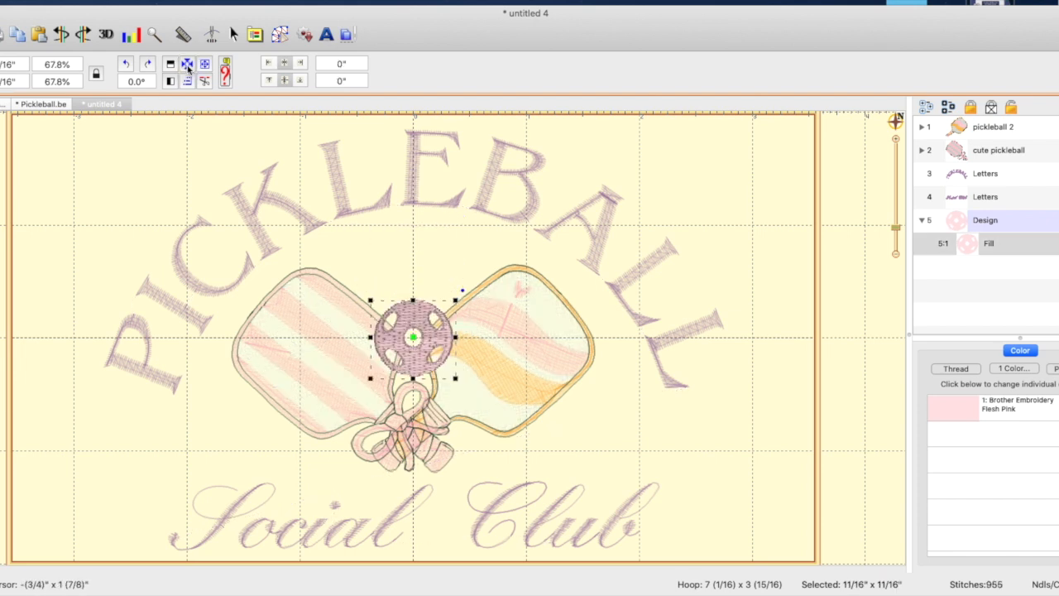
{"action": "key", "text": "Up"}
{"action": "key", "text": "Up"}
{"action": "key", "text": "Up"}
{"action": "key", "text": "Up"}
{"action": "key", "text": "Up"}
{"action": "key", "text": "Up"}
{"action": "key", "text": "Up"}
{"action": "key", "text": "Up"}
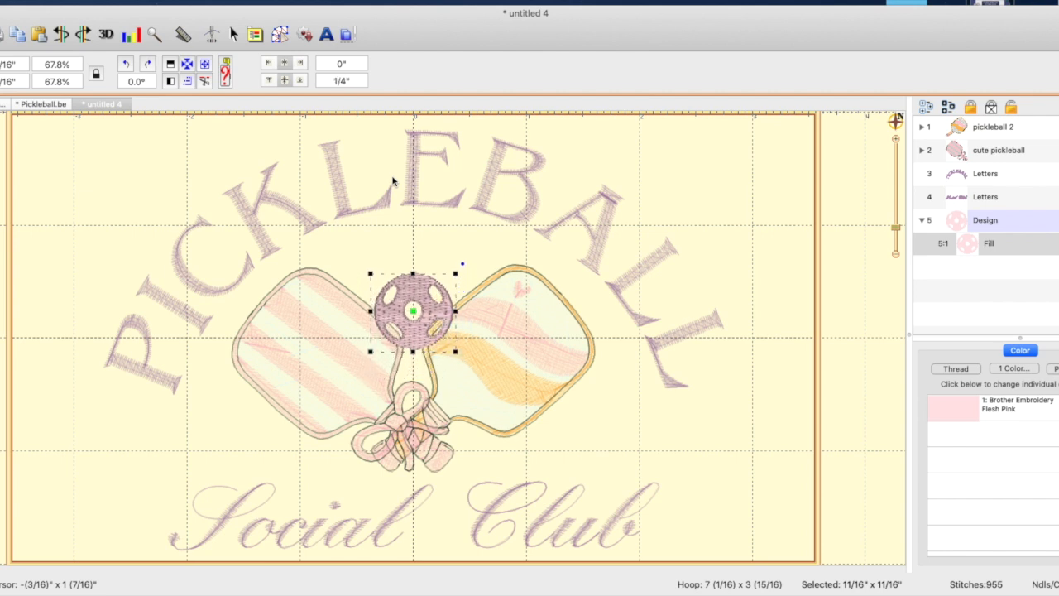
{"action": "key", "text": "Up"}
{"action": "key", "text": "Up"}
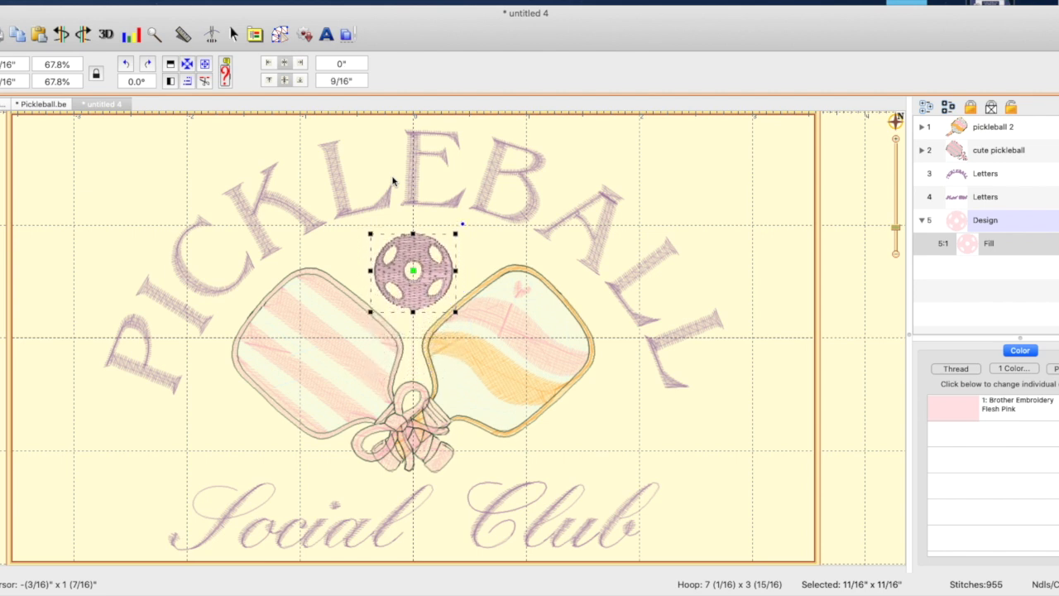
{"action": "key", "text": "Up"}
{"action": "left_click", "coordinate": [720, 208]}
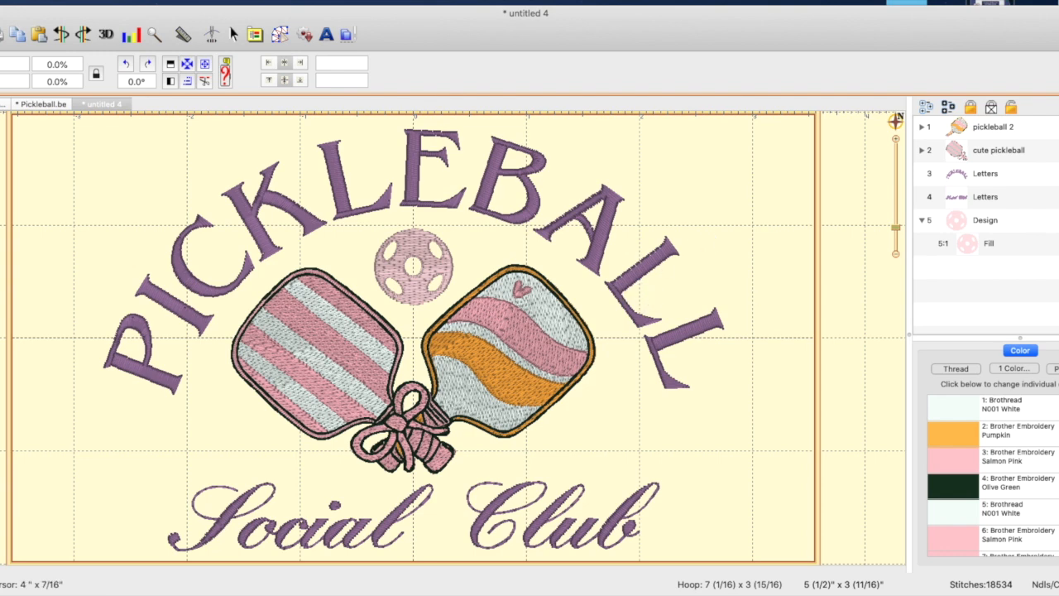
Recolor the arched PICKLEBALL lettering to Brother Embroidery Flesh Pink from the current page's thread palette
{"action": "left_click", "coordinate": [1023, 187]}
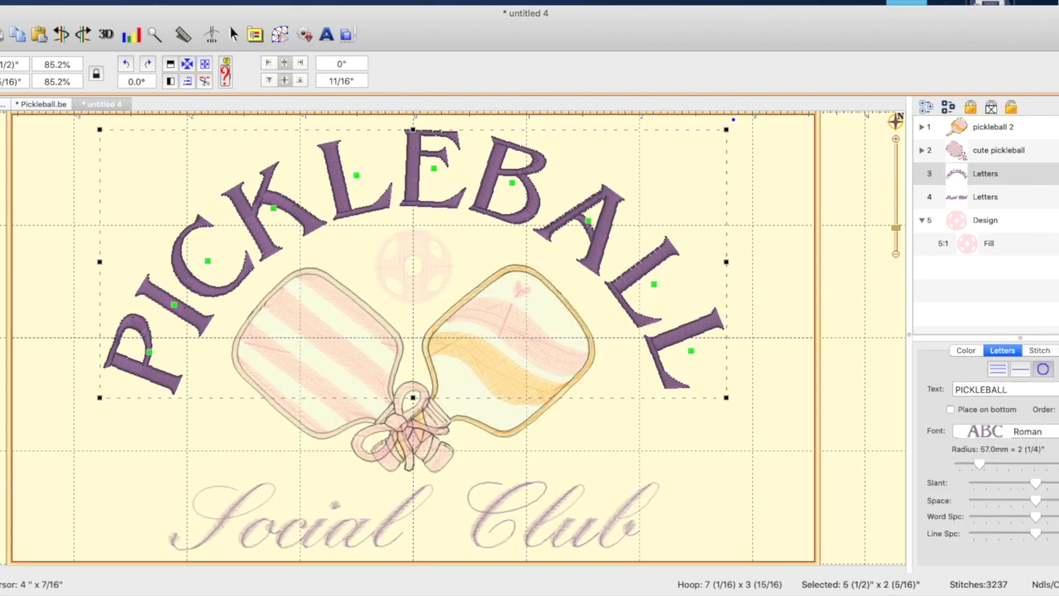
{"action": "left_click", "coordinate": [962, 351]}
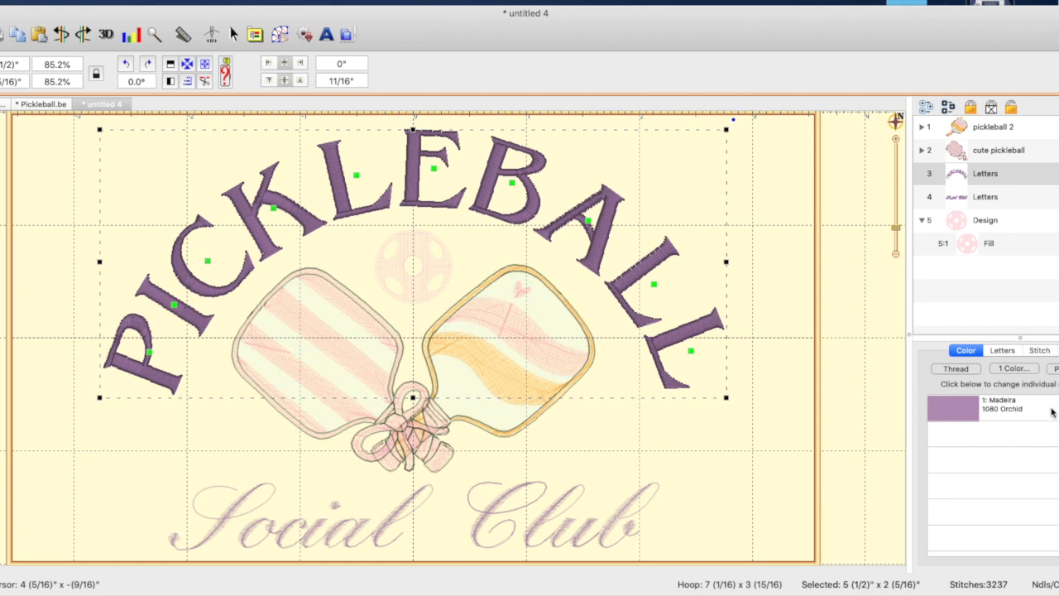
{"action": "left_click", "coordinate": [1021, 411]}
{"action": "left_click", "coordinate": [76, 235]}
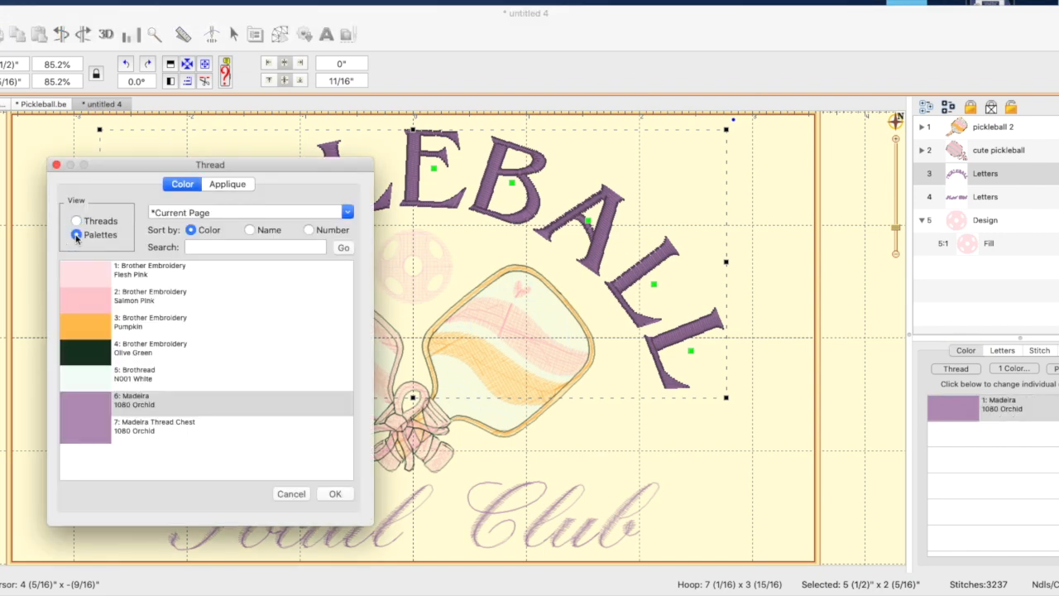
{"action": "left_click", "coordinate": [138, 275]}
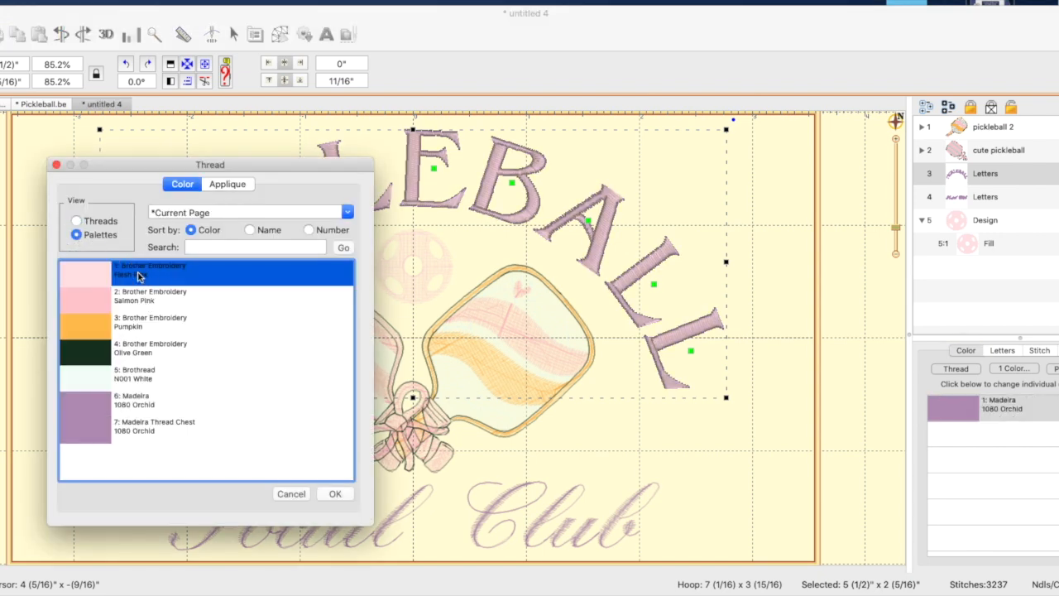
{"action": "left_click", "coordinate": [335, 494]}
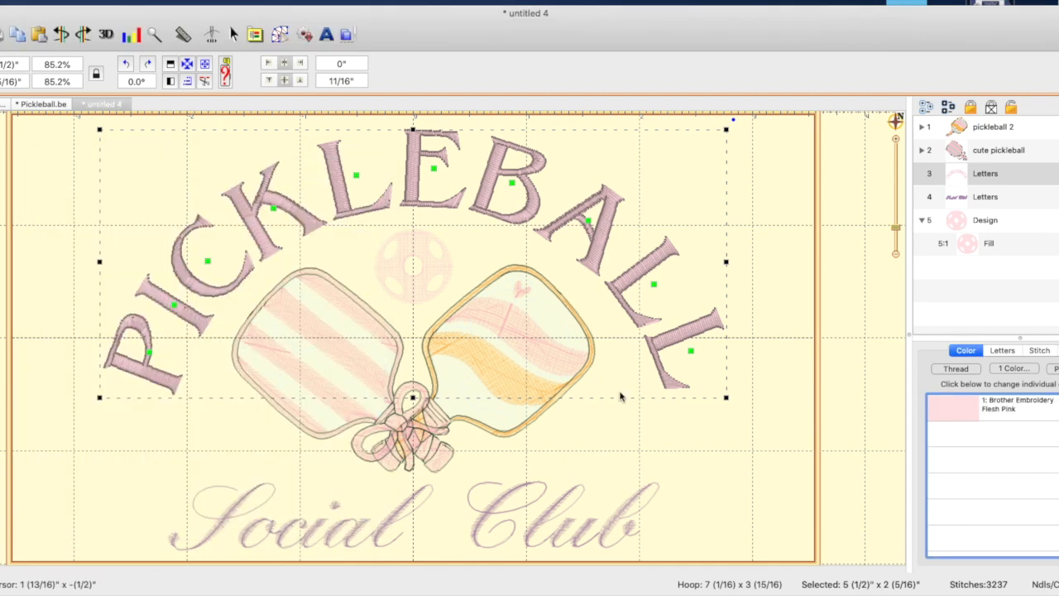
{"action": "left_click", "coordinate": [623, 502]}
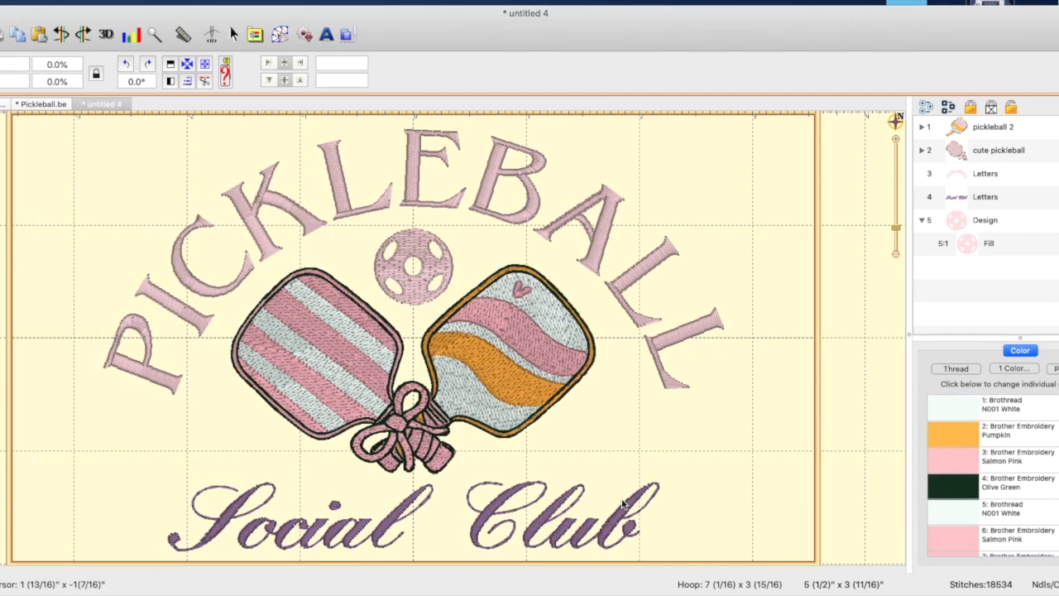
Change the script Social Club lettering's thread color to Brother Embroidery Flesh Pink
{"action": "left_click", "coordinate": [1003, 202]}
{"action": "left_click", "coordinate": [966, 349]}
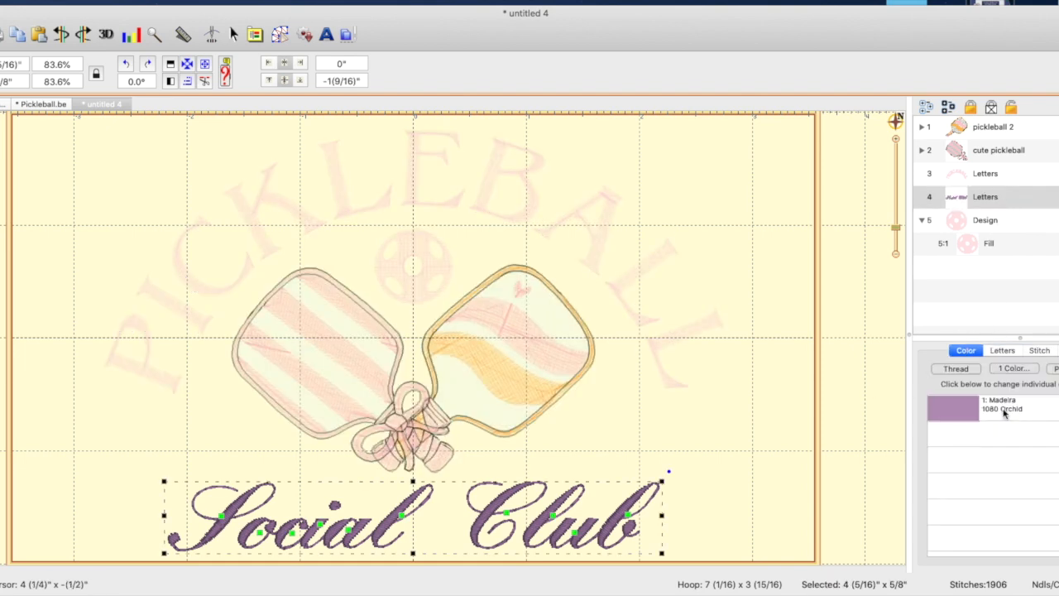
{"action": "double_click", "coordinate": [1001, 406]}
{"action": "left_click", "coordinate": [182, 288]}
{"action": "left_click", "coordinate": [349, 509]}
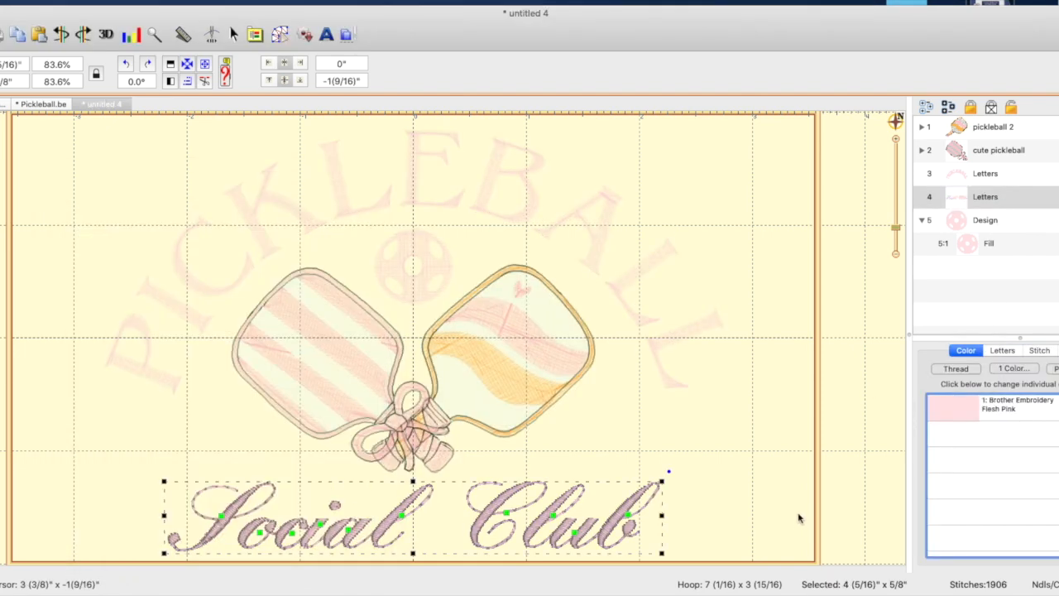
{"action": "left_click", "coordinate": [787, 510]}
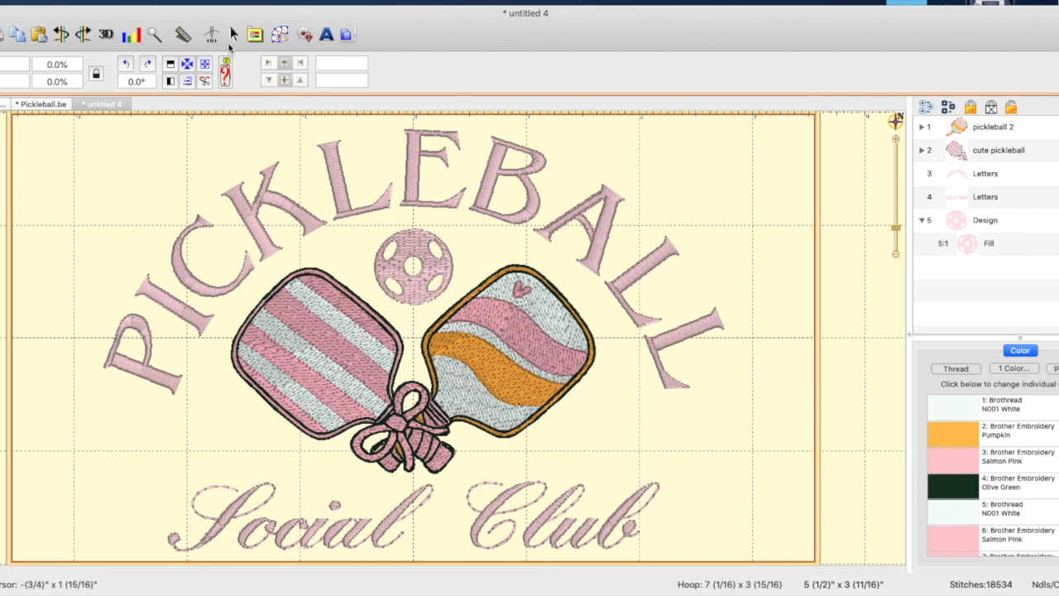
Run through the stitch simulation of the towel design from the first stitch to the end to examine its sewing order
{"action": "left_click", "coordinate": [212, 34]}
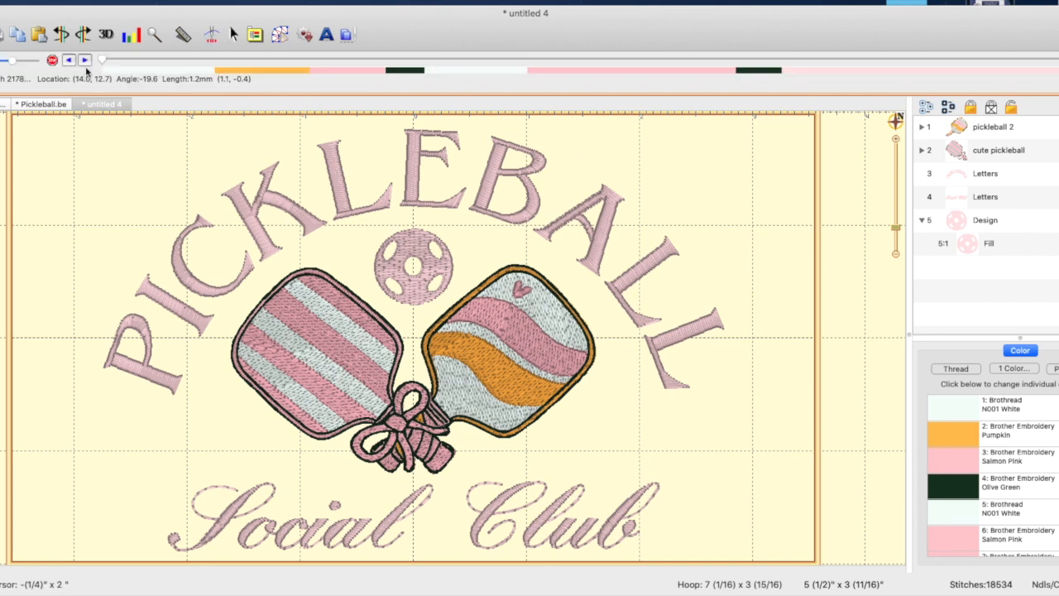
{"action": "mouse_move", "coordinate": [101, 64]}
{"action": "left_mouse_down"}
{"action": "mouse_move", "coordinate": [302, 61]}
{"action": "mouse_move", "coordinate": [406, 74]}
{"action": "mouse_move", "coordinate": [464, 57]}
{"action": "mouse_move", "coordinate": [834, 75]}
{"action": "left_mouse_up"}
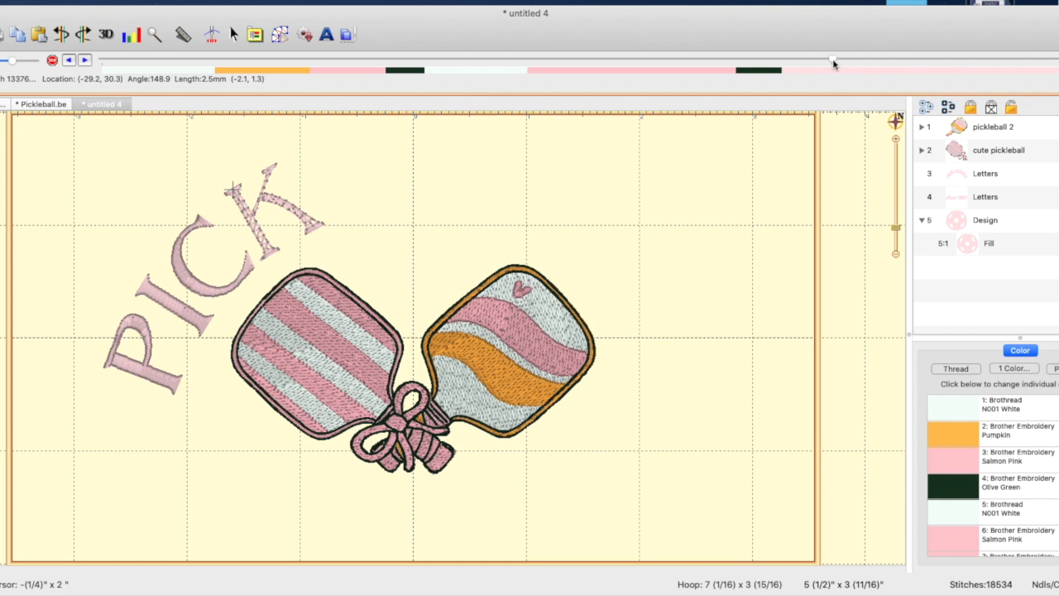
{"action": "left_click_drag", "start_coordinate": [833, 72], "coordinate": [1058, 70]}
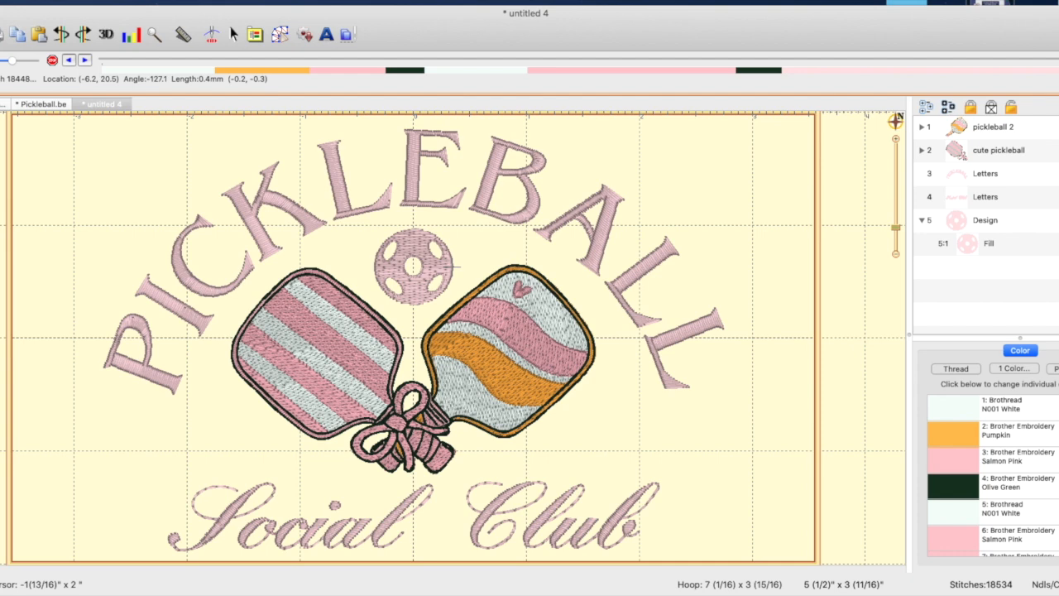
Start a new design and add single-line lettering of a first name in a kks_RoseCo script font
{"action": "key", "text": "super+n"}
{"action": "left_click", "coordinate": [326, 33]}
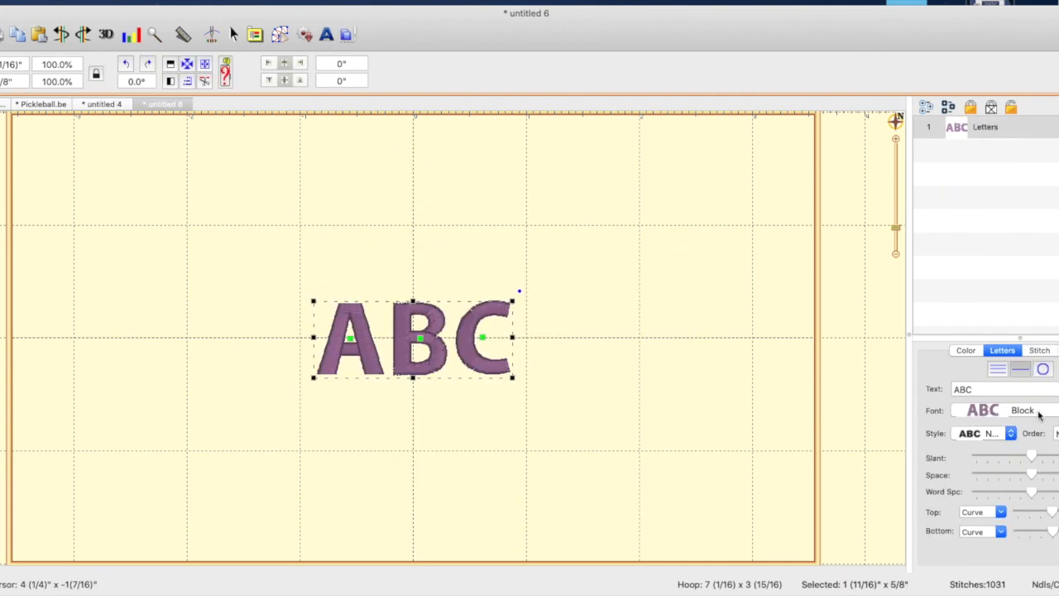
{"action": "left_click", "coordinate": [1023, 410]}
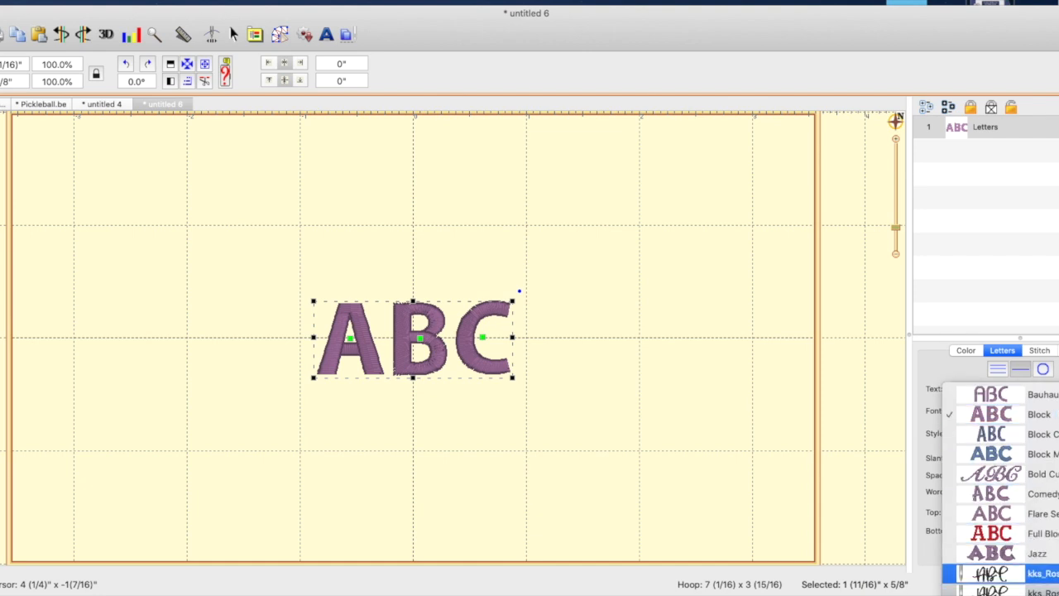
{"action": "scroll", "coordinate": [1023, 553], "scroll_direction": "down", "scroll_amount": 2}
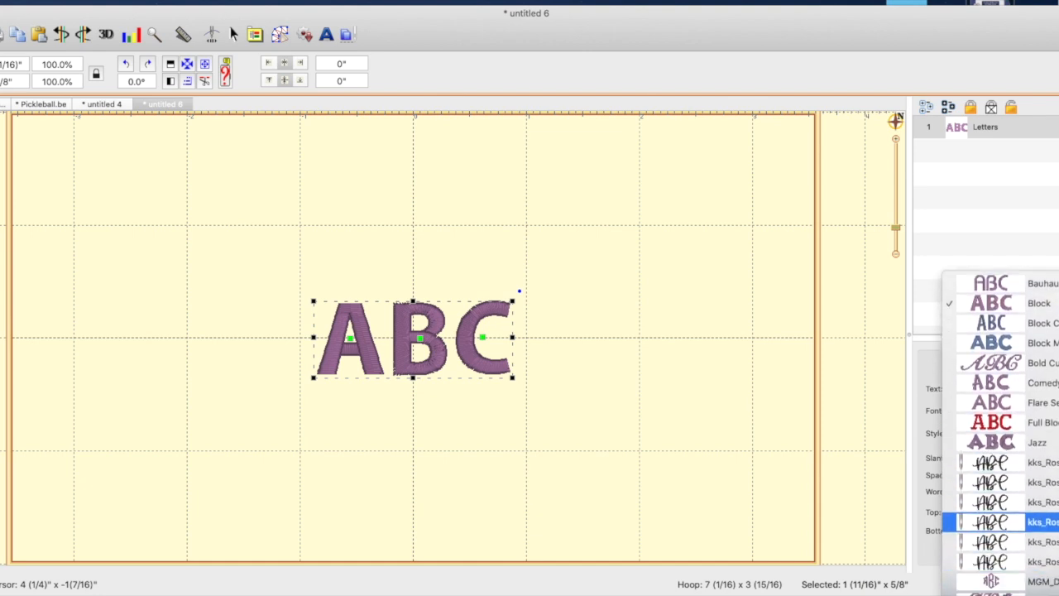
{"action": "left_click", "coordinate": [1001, 501]}
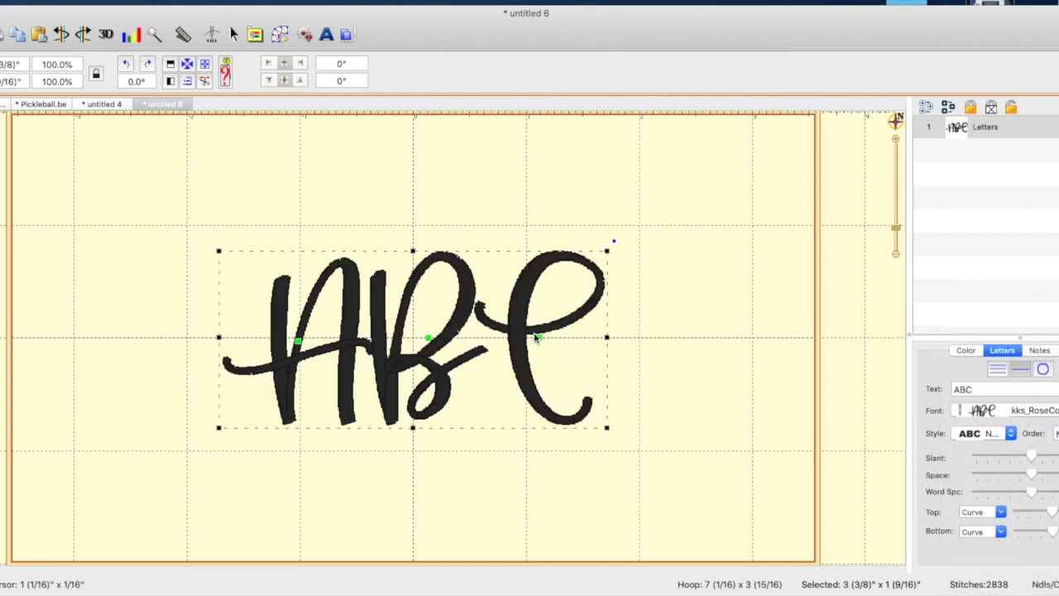
{"action": "left_click_drag", "start_coordinate": [979, 389], "coordinate": [920, 391]}
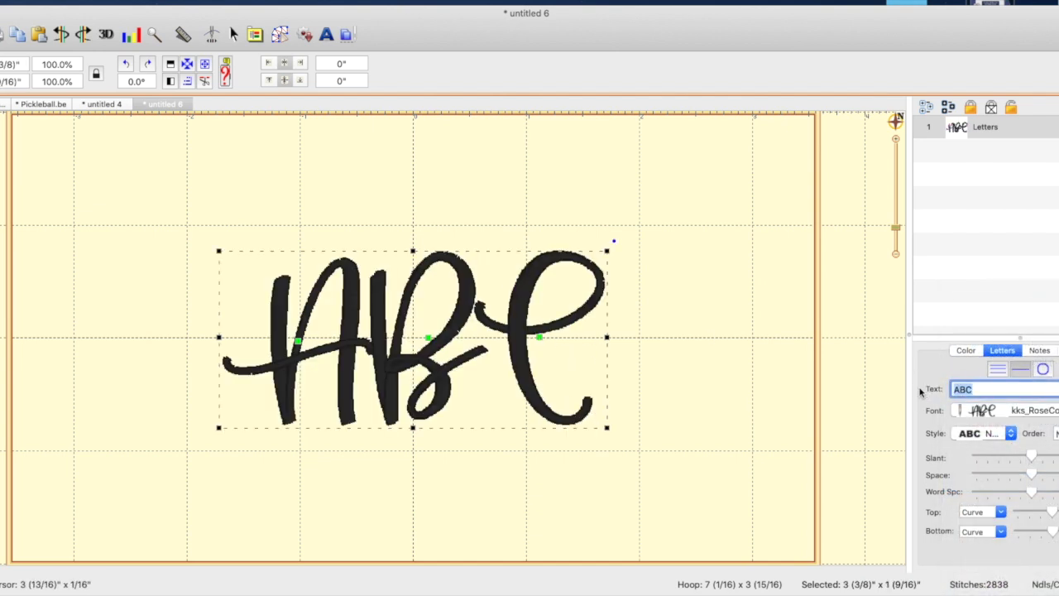
{"action": "key", "text": "Return"}
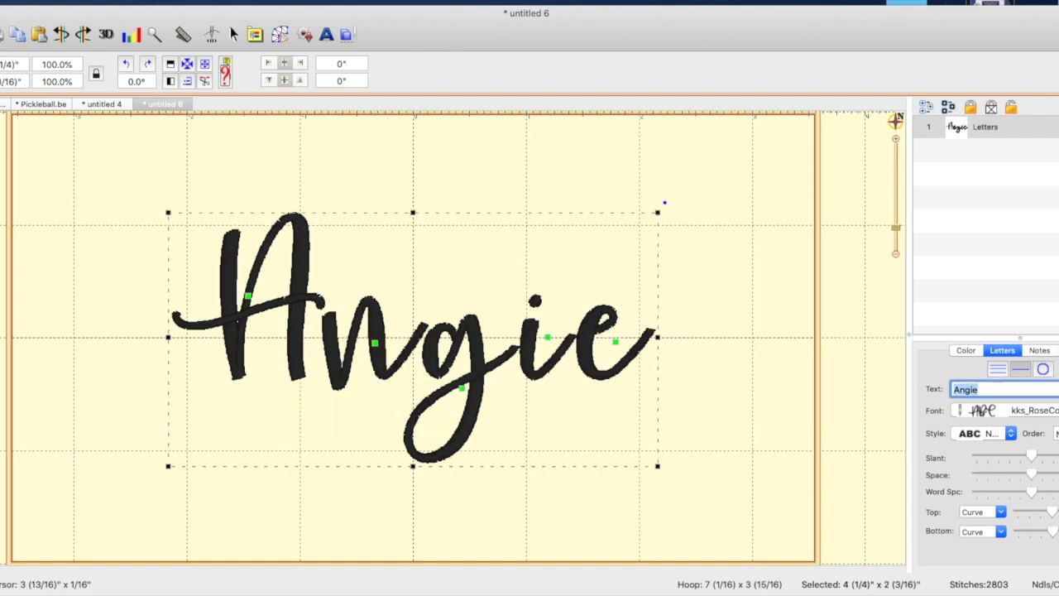
Tighten the name's connections by shifting its last three letters closer to the preceding ones and lowering the capital slightly
{"action": "left_click", "coordinate": [462, 390]}
{"action": "mouse_move", "coordinate": [462, 390]}
{"action": "left_mouse_down"}
{"action": "mouse_move", "coordinate": [469, 367]}
{"action": "mouse_move", "coordinate": [456, 374]}
{"action": "left_mouse_up"}
{"action": "left_click_drag", "start_coordinate": [547, 339], "coordinate": [536, 340]}
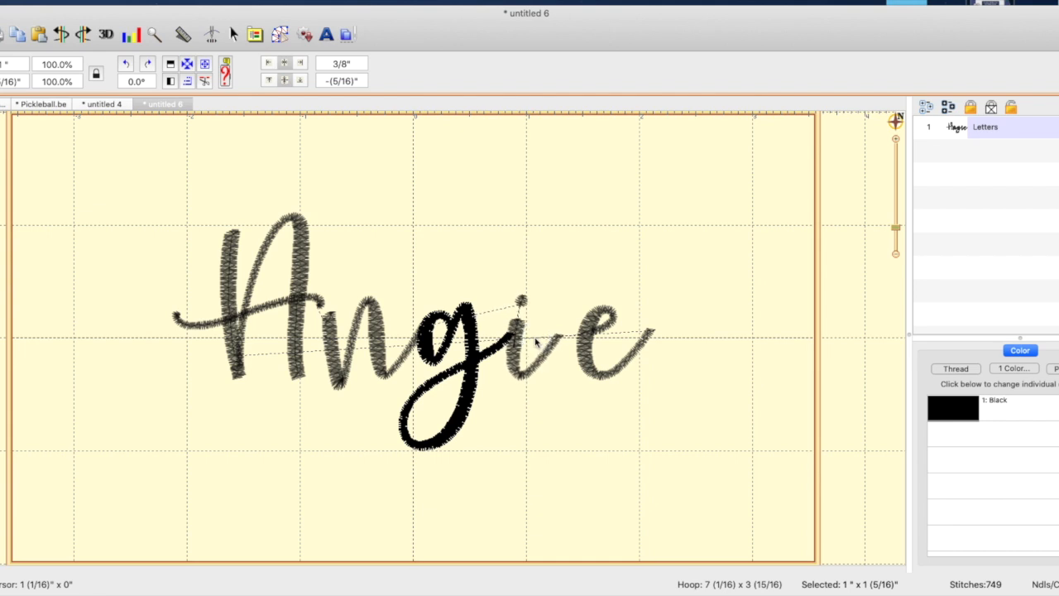
{"action": "left_click_drag", "start_coordinate": [610, 344], "coordinate": [592, 340]}
{"action": "left_click_drag", "start_coordinate": [247, 296], "coordinate": [246, 303]}
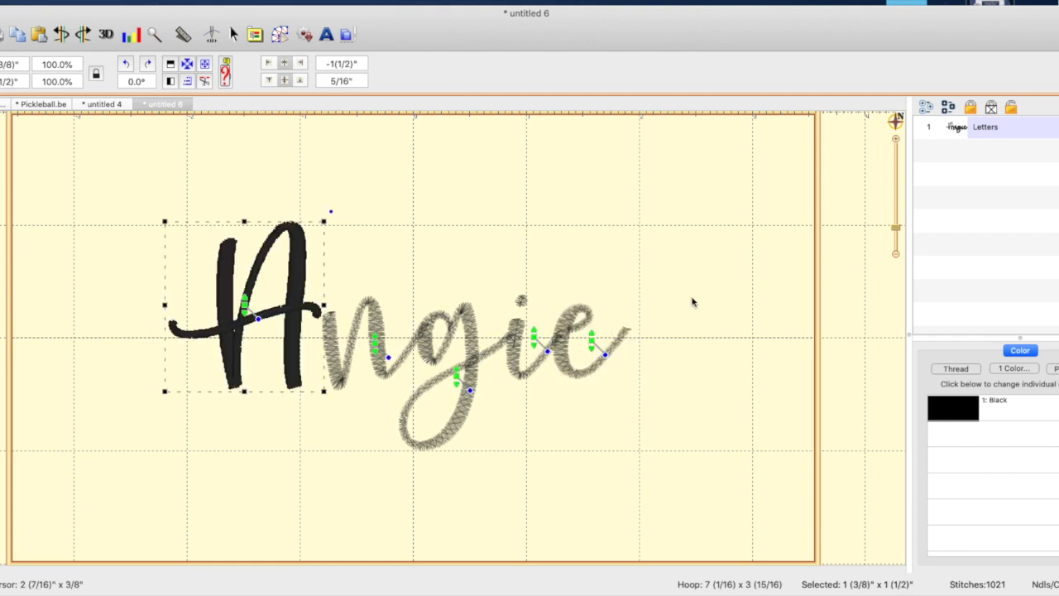
{"action": "left_click", "coordinate": [693, 302]}
Center the whole name in the hoop and enlarge it proportionally to about 124.2%
{"action": "left_click", "coordinate": [1008, 134]}
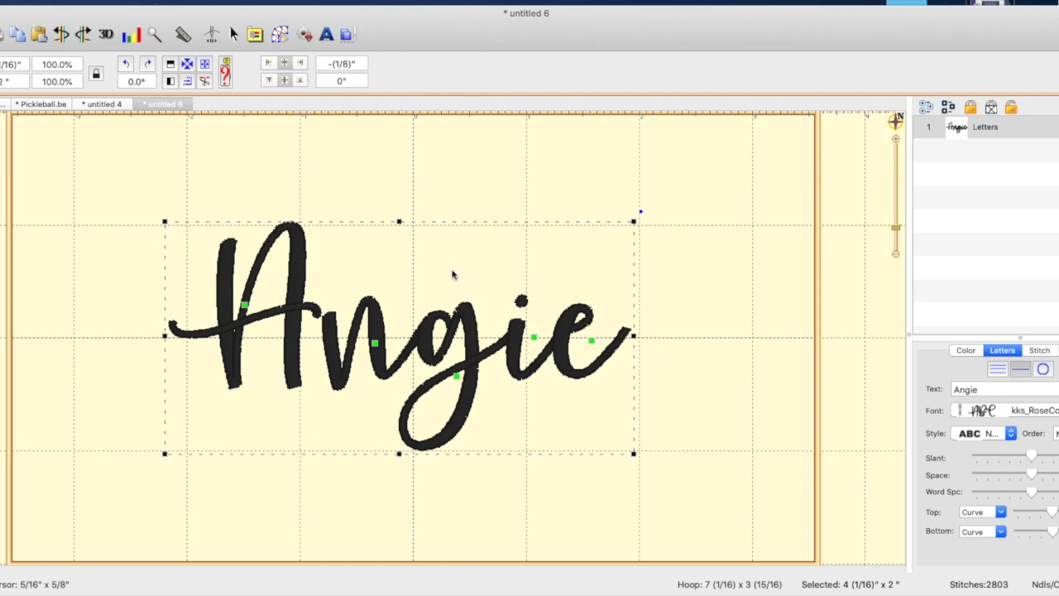
{"action": "left_click", "coordinate": [186, 65]}
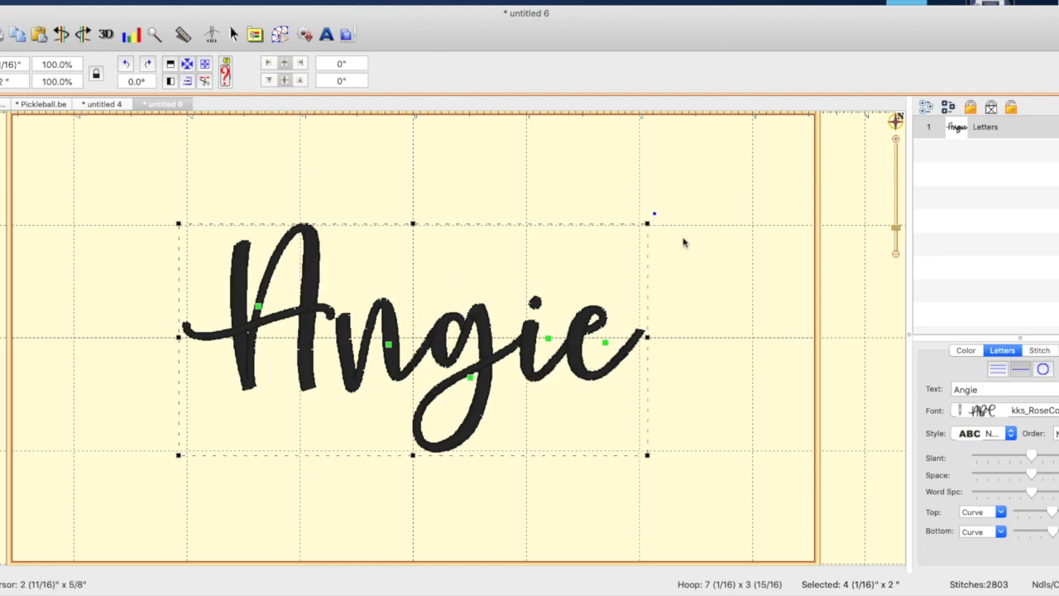
{"action": "left_click_drag", "start_coordinate": [646, 222], "coordinate": [760, 168]}
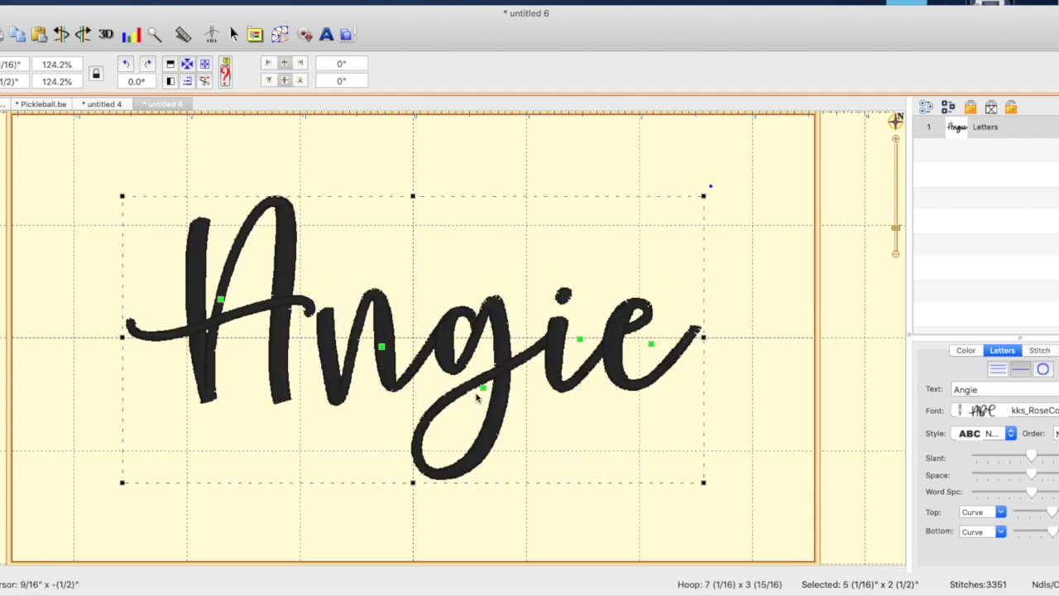